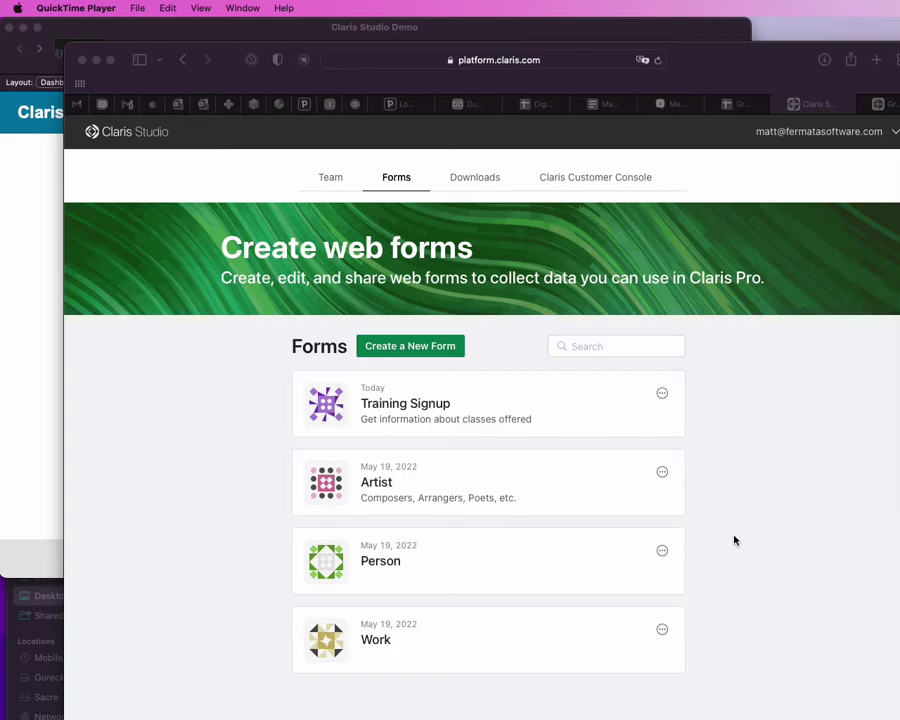
Step: Bring the browser forward and return to the Claris Studio forms page
{"action": "left_click", "coordinate": [760, 426]}
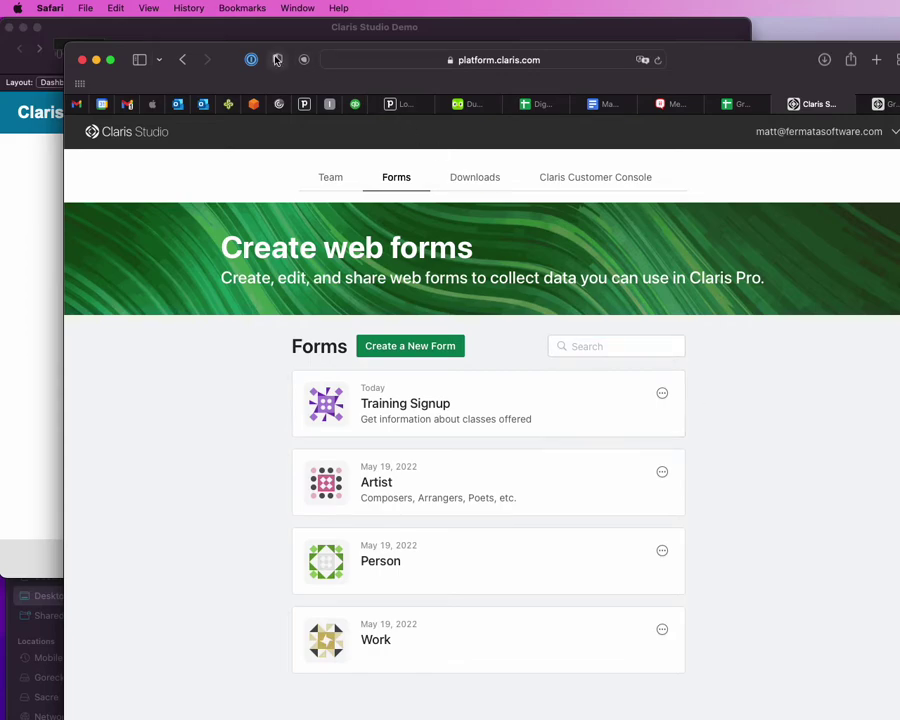
{"action": "left_click", "coordinate": [260, 27]}
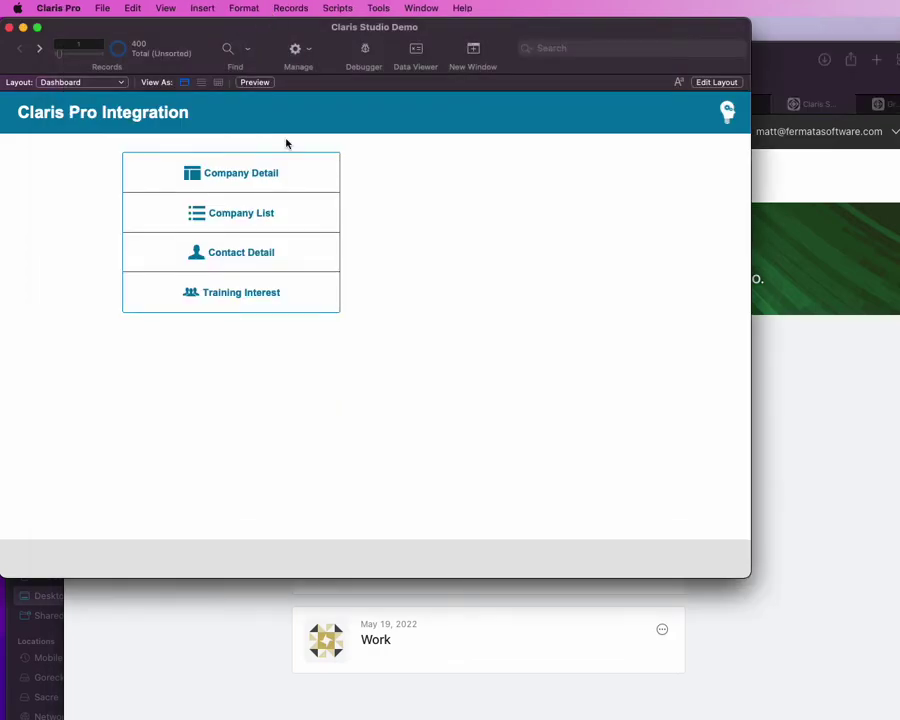
{"action": "left_click", "coordinate": [782, 371]}
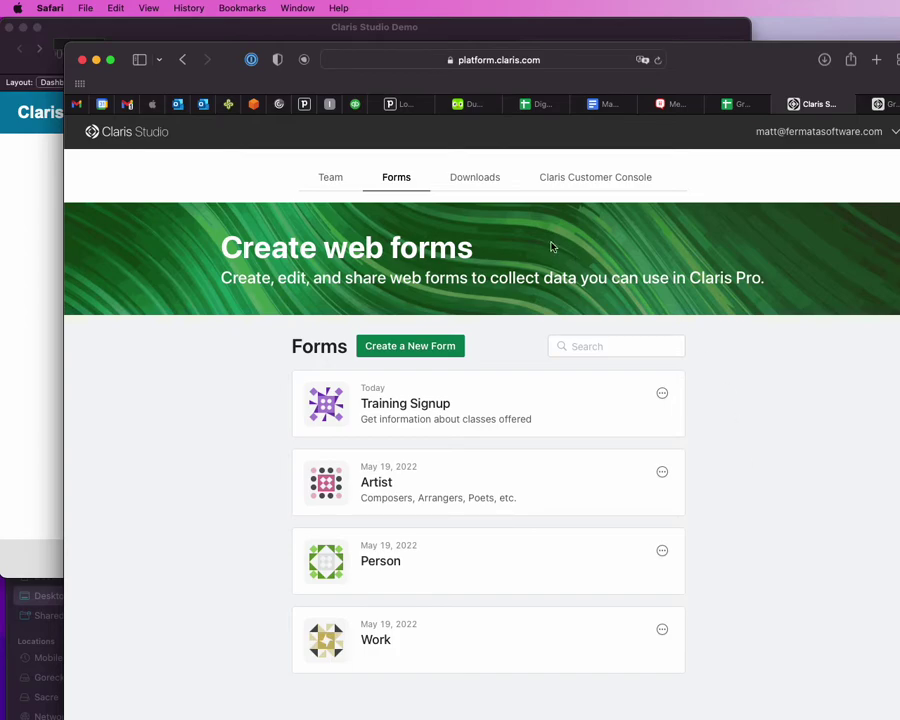
Step: Open the Training Signup form's Registration page, glance at its Data view, then go back to the page
{"action": "left_click", "coordinate": [516, 388]}
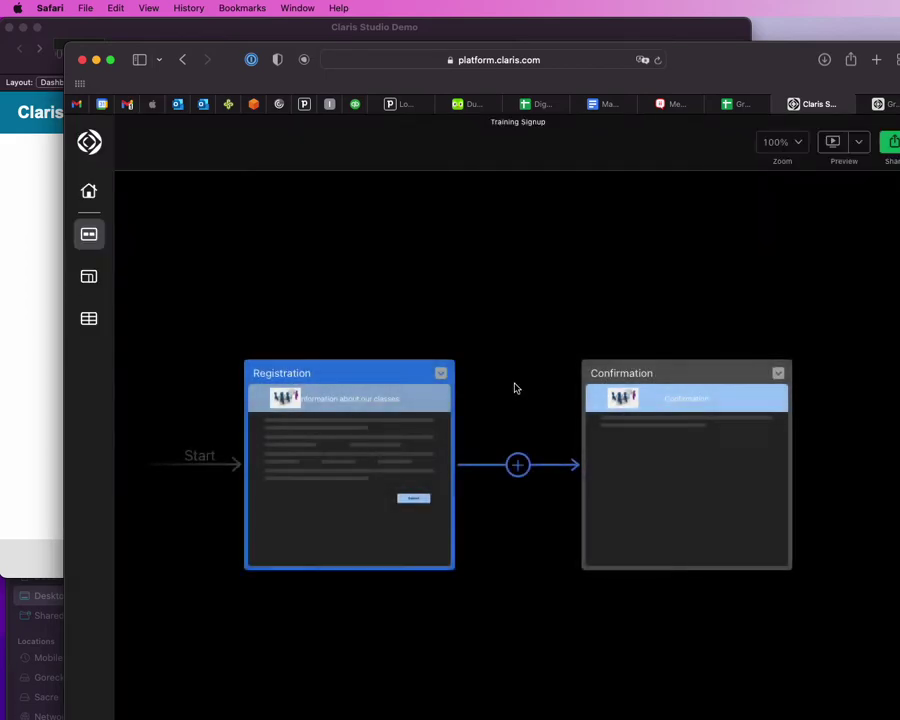
{"action": "mouse_move", "coordinate": [362, 445]}
{"action": "left_click", "coordinate": [394, 448]}
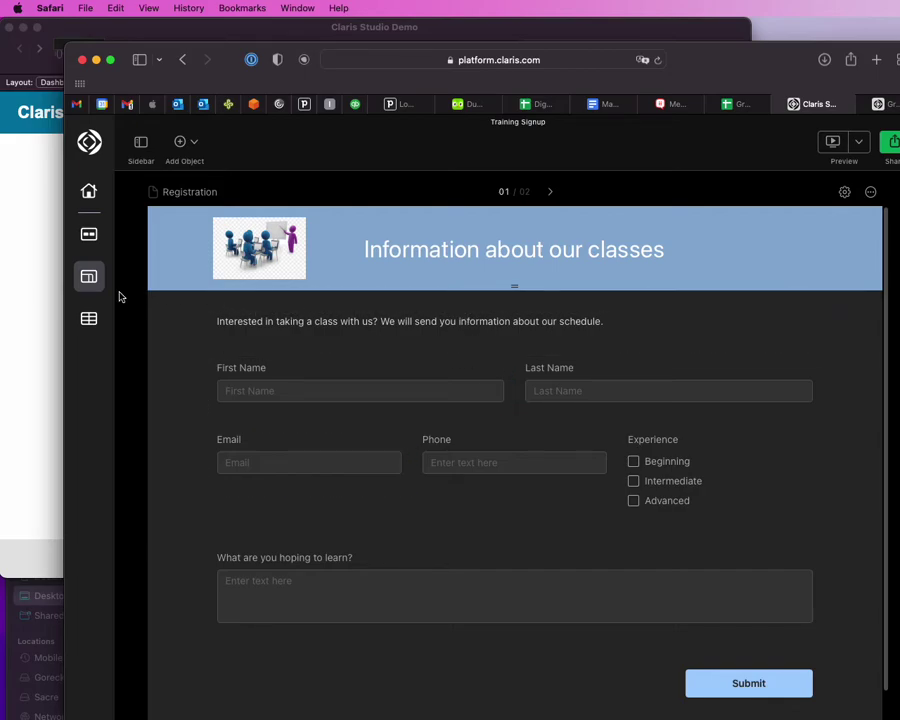
{"action": "left_click", "coordinate": [414, 379]}
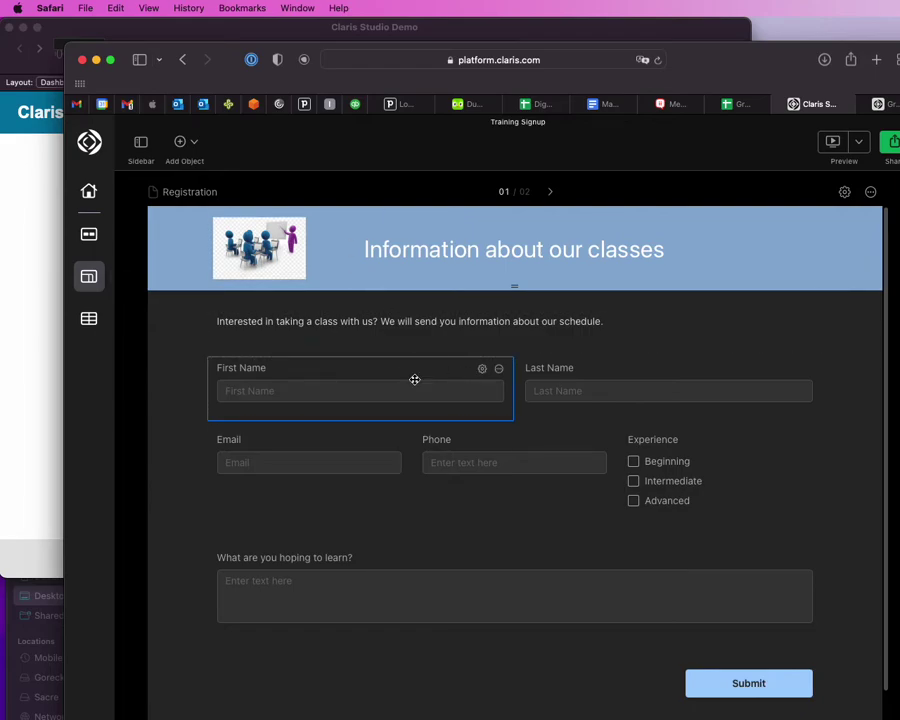
{"action": "left_click", "coordinate": [88, 318]}
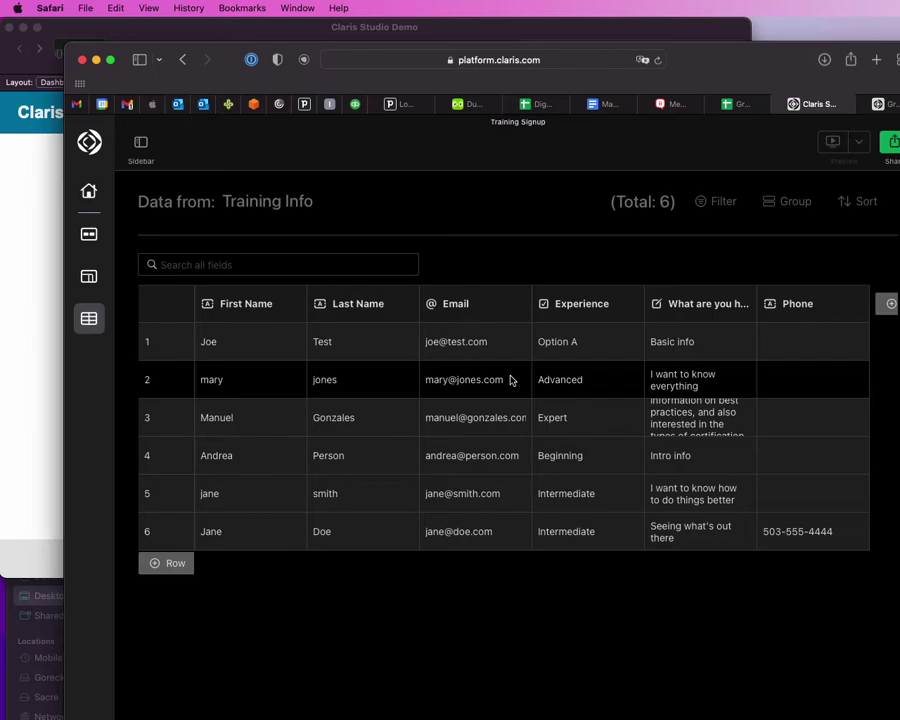
{"action": "left_click", "coordinate": [88, 276]}
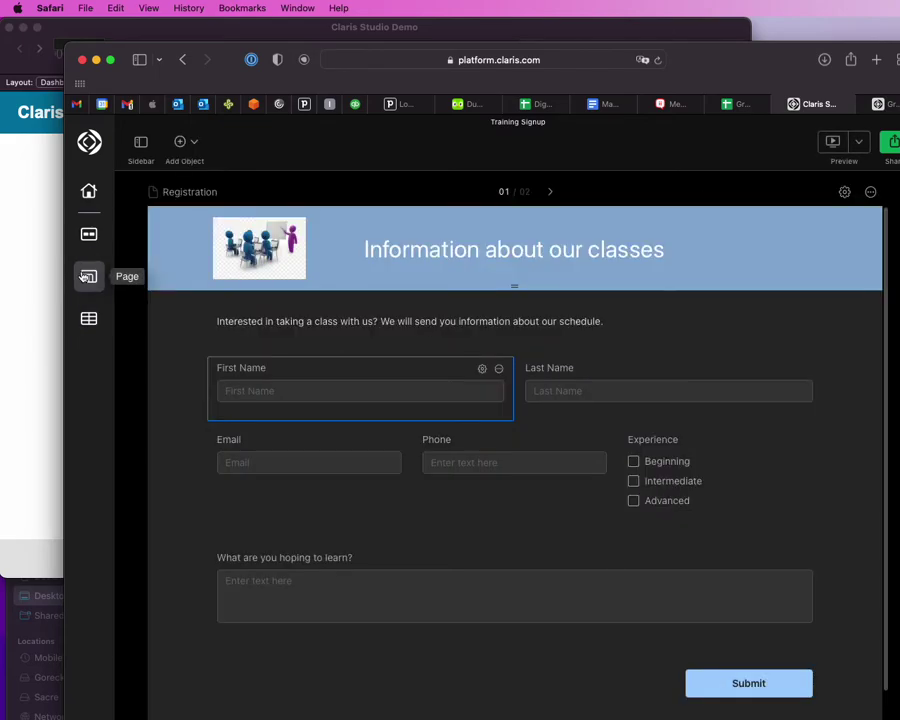
Step: Copy the Training Signup form's sharing link from the Share options
{"action": "left_click_drag", "start_coordinate": [760, 56], "coordinate": [704, 51]}
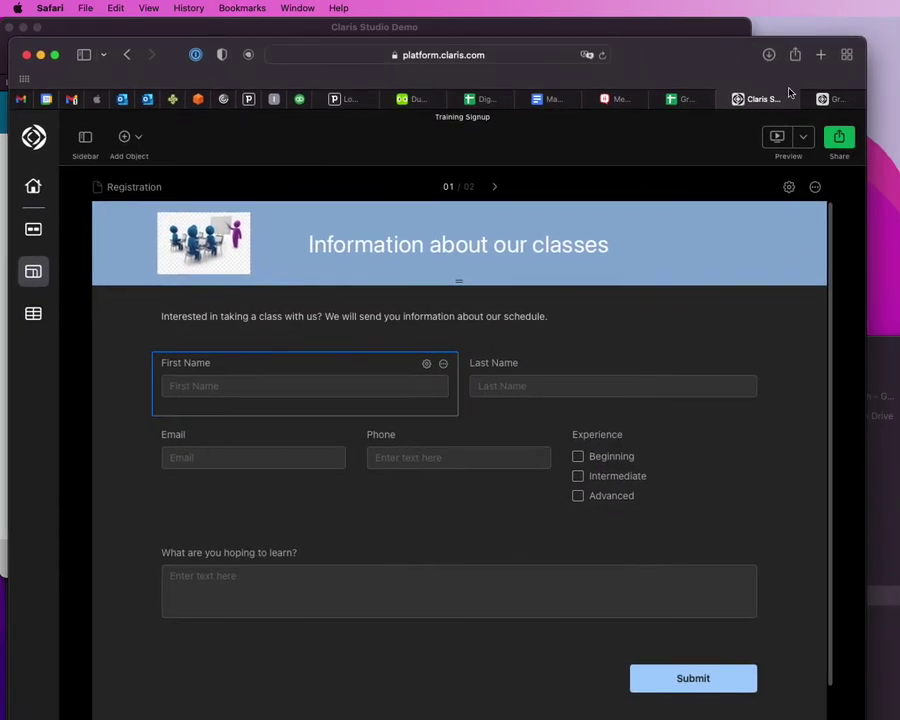
{"action": "left_click", "coordinate": [839, 137]}
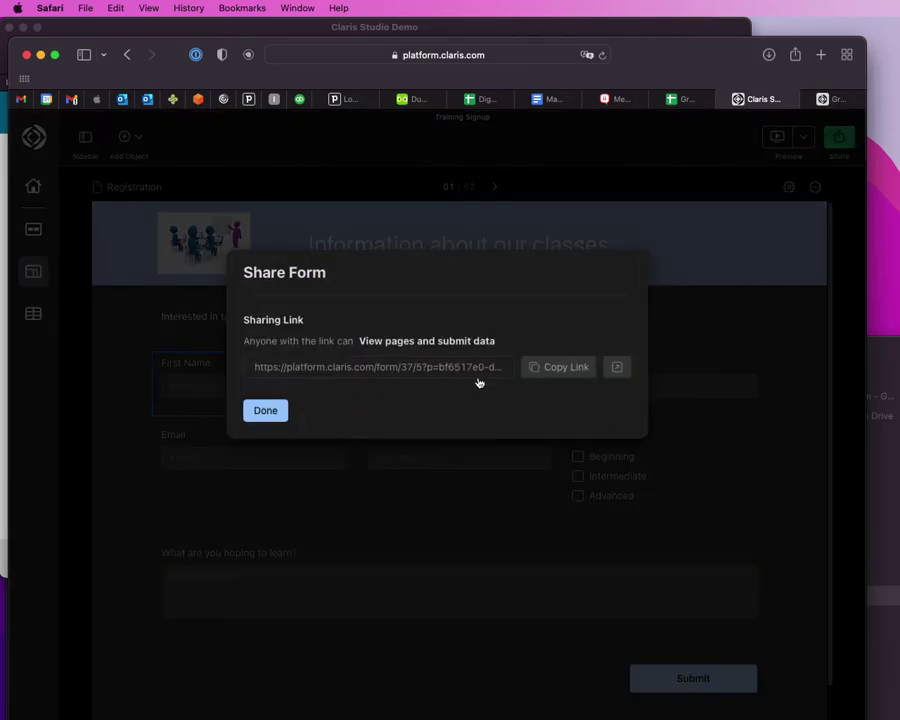
{"action": "left_click", "coordinate": [562, 367]}
Step: Show the shared form in its own Chrome window, previewing its narrow and full-width layouts
{"action": "key", "text": "super+Tab"}
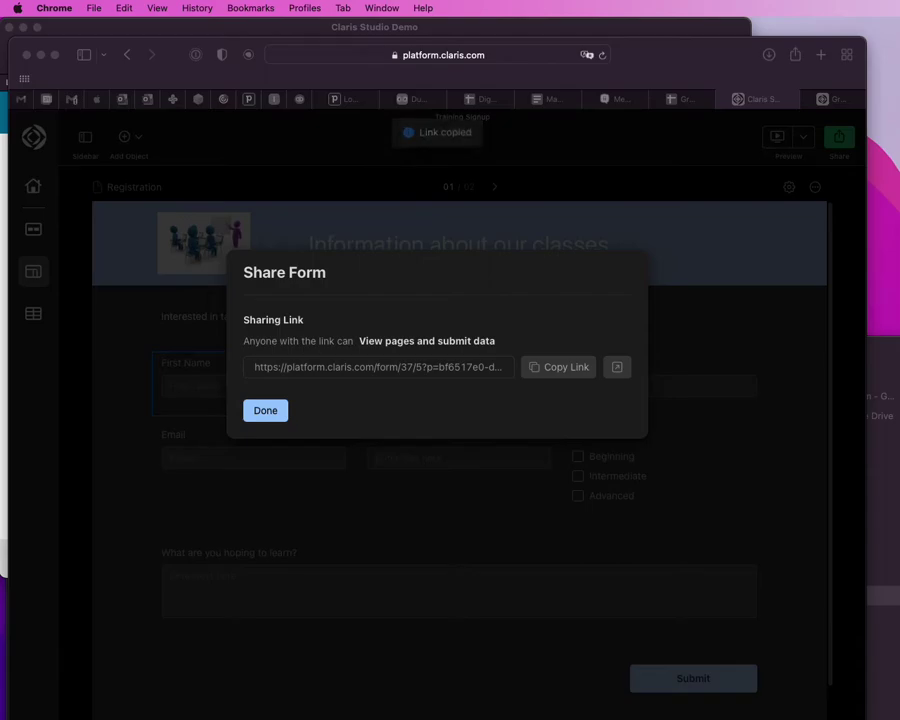
{"action": "left_click_drag", "start_coordinate": [884, 536], "coordinate": [566, 111]}
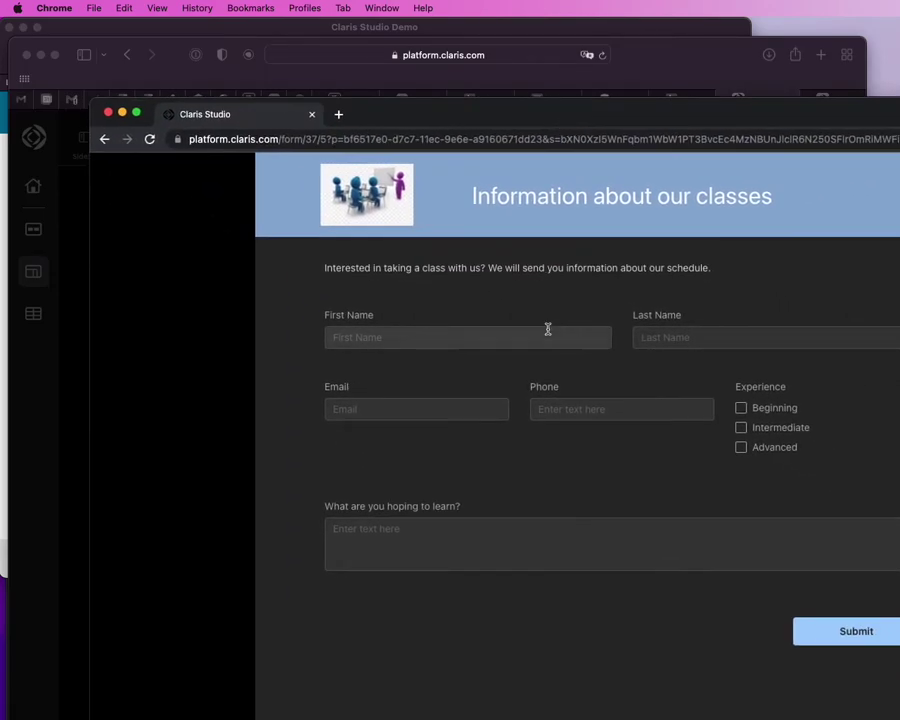
{"action": "left_click", "coordinate": [483, 333]}
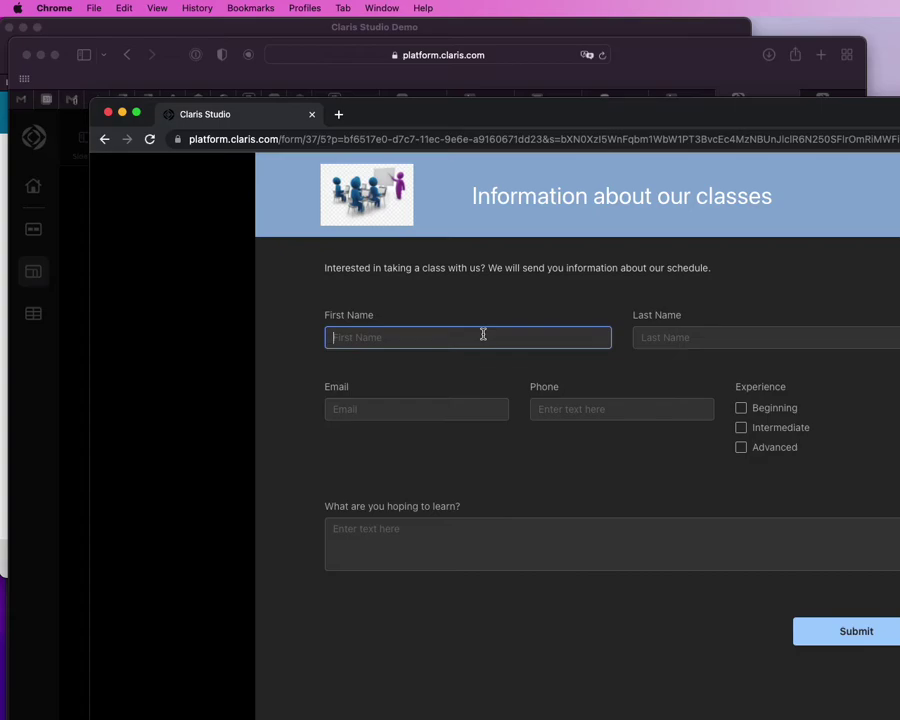
{"action": "left_click_drag", "start_coordinate": [890, 716], "coordinate": [325, 588]}
{"action": "left_click_drag", "start_coordinate": [382, 605], "coordinate": [895, 716]}
{"action": "left_click", "coordinate": [378, 341]}
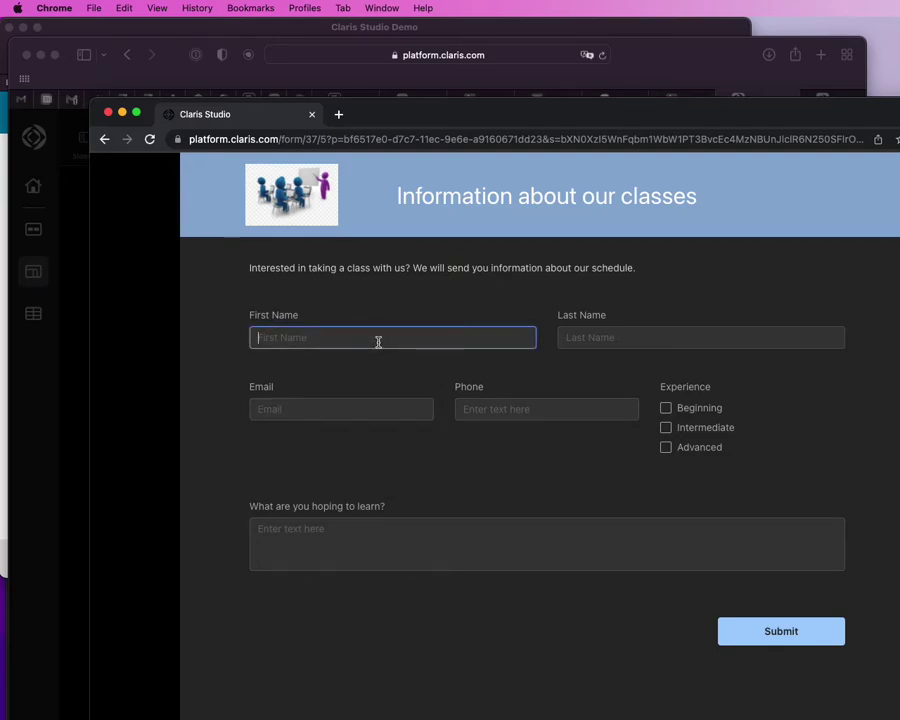
Step: Fill in the registrant's first name, last name, email address and phone number
{"action": "key", "text": "Tab"}
{"action": "key", "text": "Tab"}
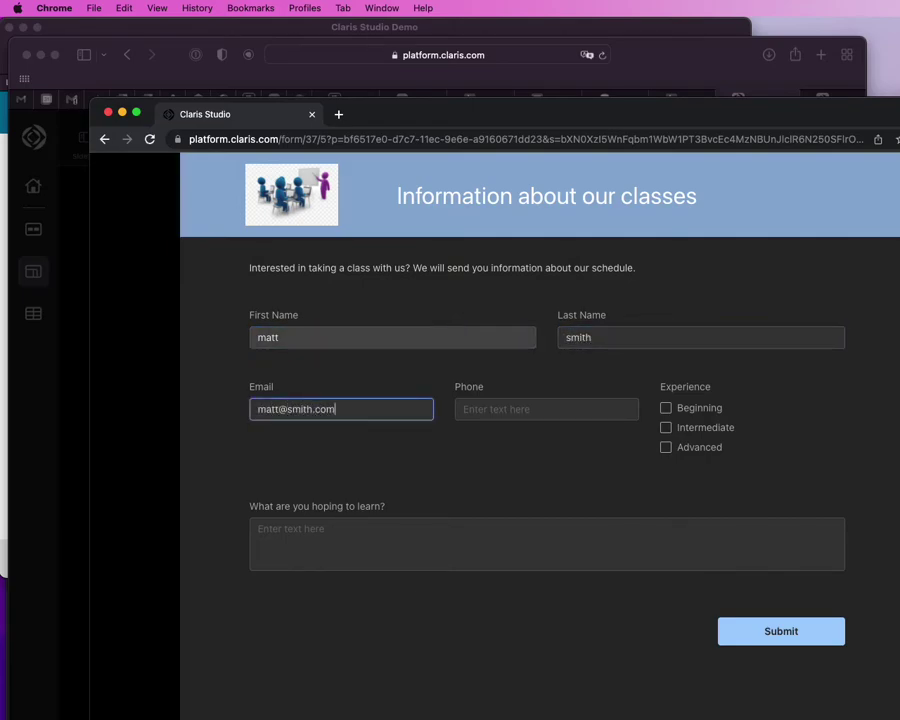
{"action": "key", "text": "Tab"}
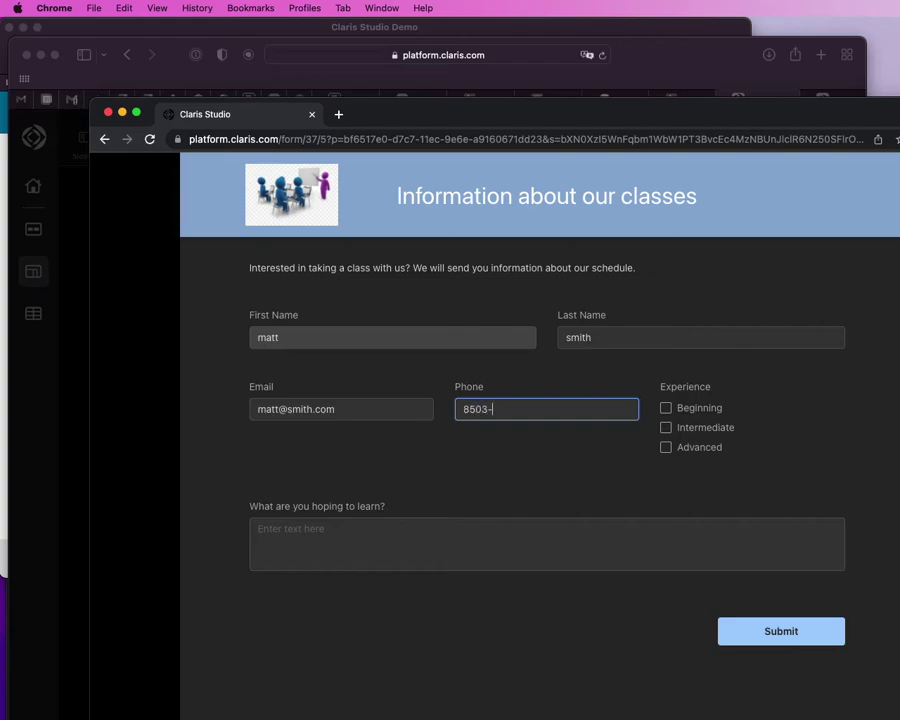
Step: Choose Advanced experience, enter the goal 'I want the info', and submit the form
{"action": "left_click", "coordinate": [665, 447]}
{"action": "left_click", "coordinate": [474, 543]}
{"action": "type", "text": "I"}
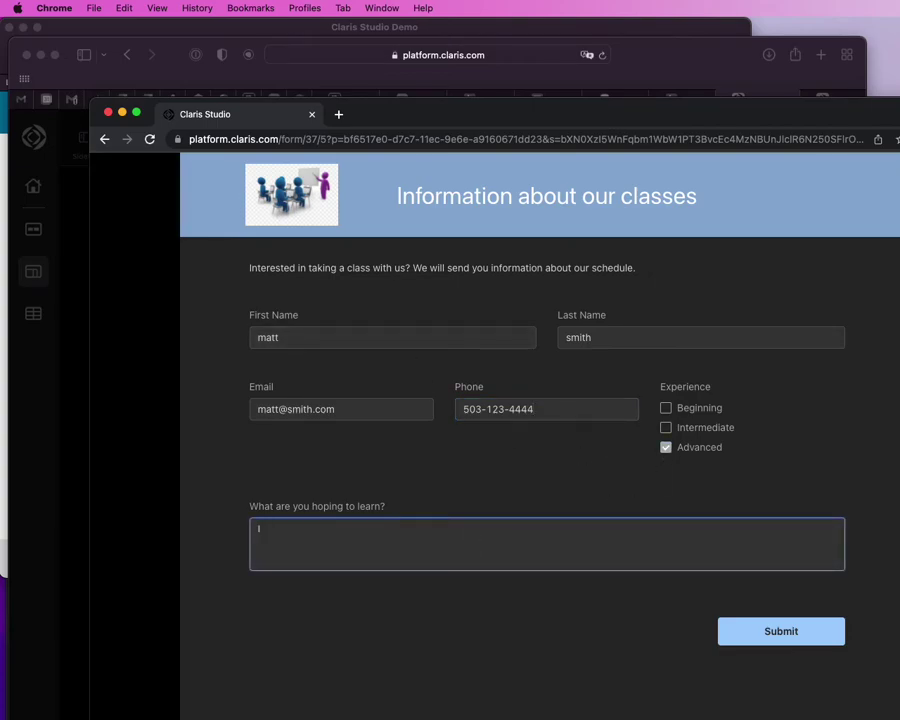
{"action": "type", "text": " want the info"}
{"action": "left_click", "coordinate": [755, 640]}
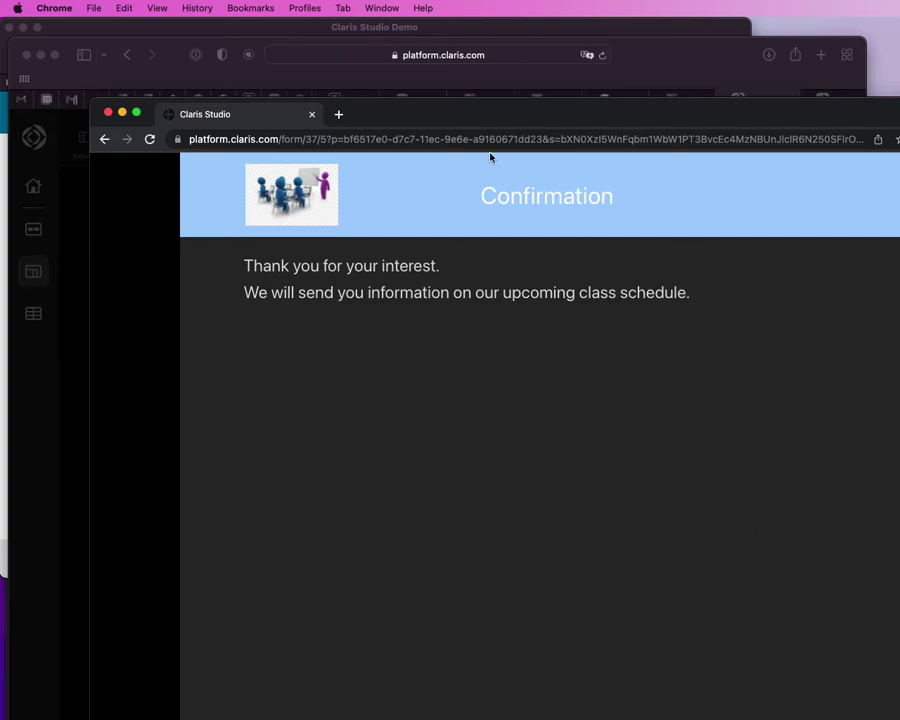
Step: Close the Share Form dialog and view the Training Info data, now showing 7 entries
{"action": "left_click_drag", "start_coordinate": [408, 116], "coordinate": [895, 138]}
{"action": "left_click", "coordinate": [418, 315]}
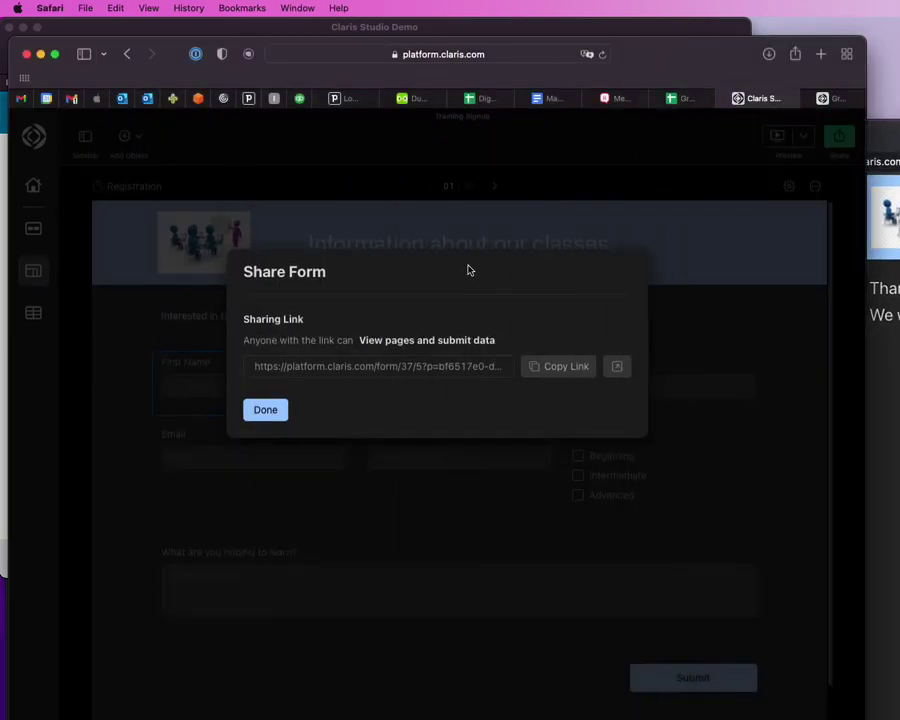
{"action": "left_click", "coordinate": [265, 410]}
{"action": "left_click", "coordinate": [24, 315]}
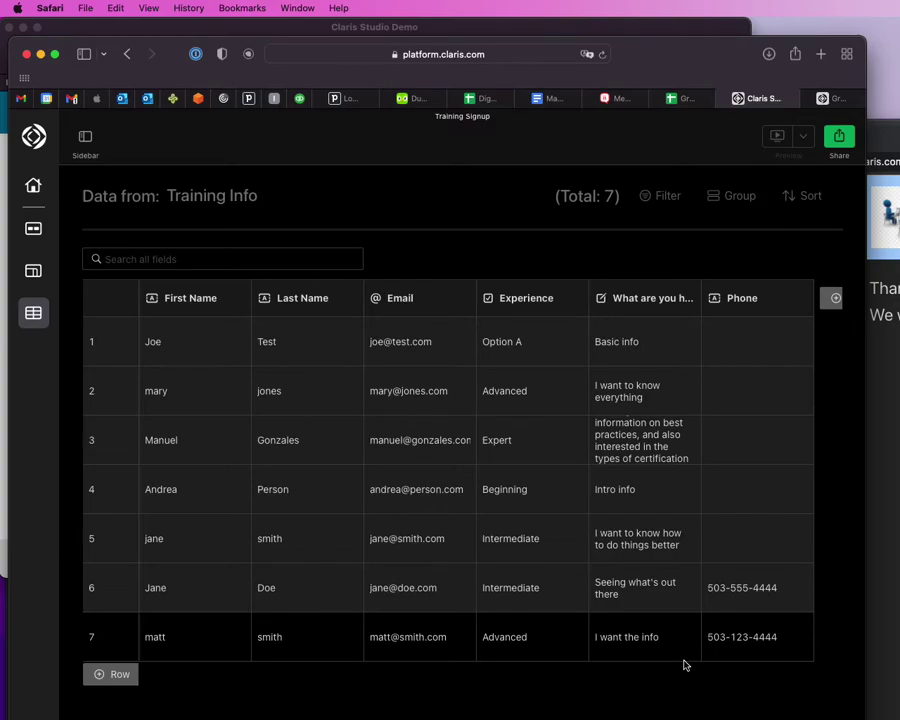
Step: In Manage Database, sync the Training Info shadow table's fields with Claris Studio
{"action": "left_click_drag", "start_coordinate": [667, 63], "coordinate": [749, 118]}
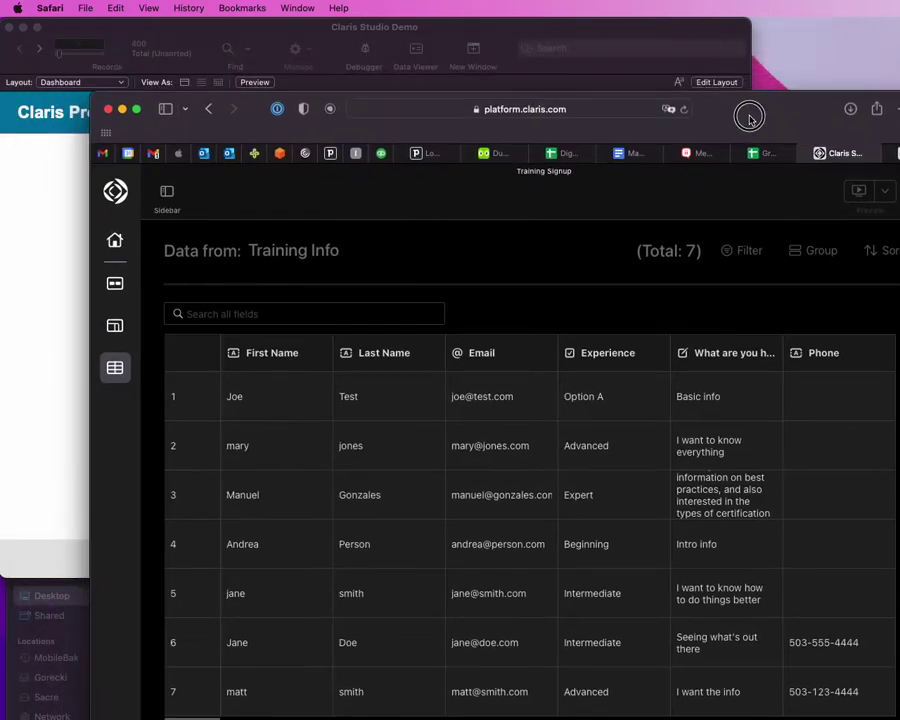
{"action": "left_click", "coordinate": [469, 29]}
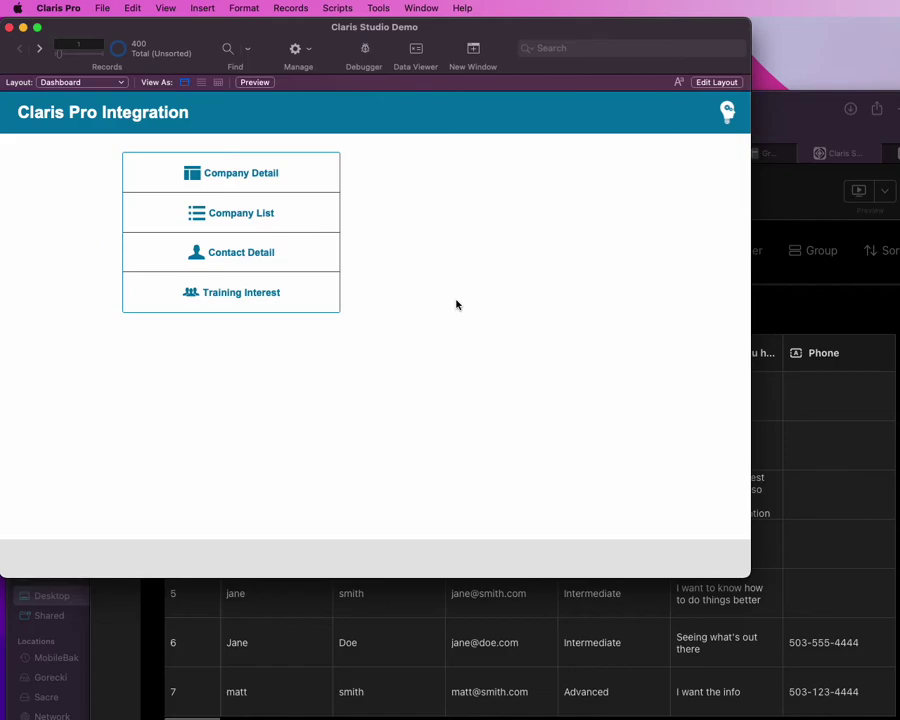
{"action": "key", "text": "super+shift+d"}
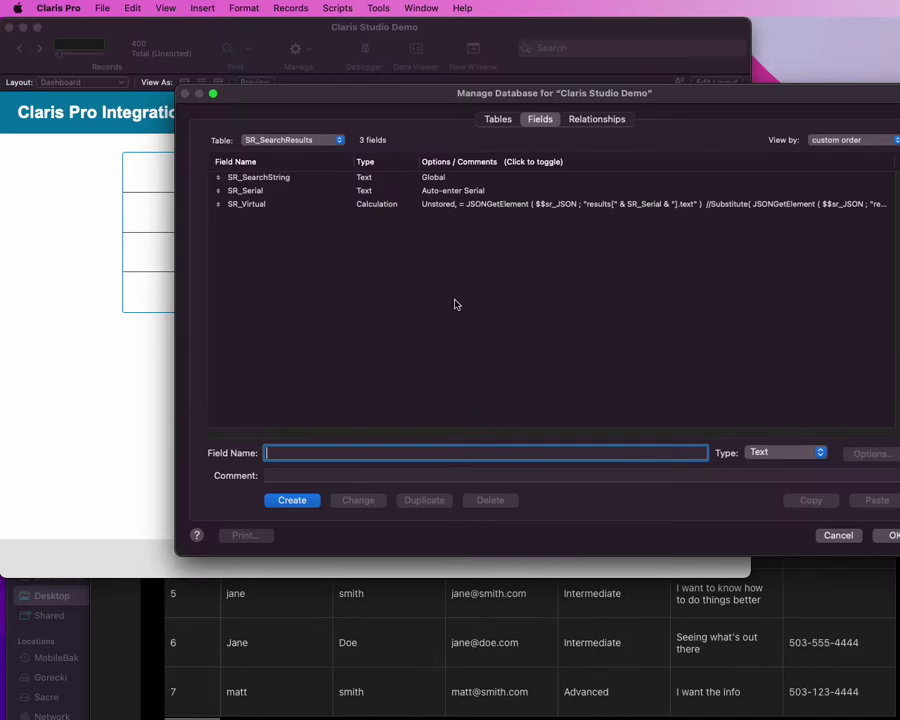
{"action": "left_click", "coordinate": [498, 119]}
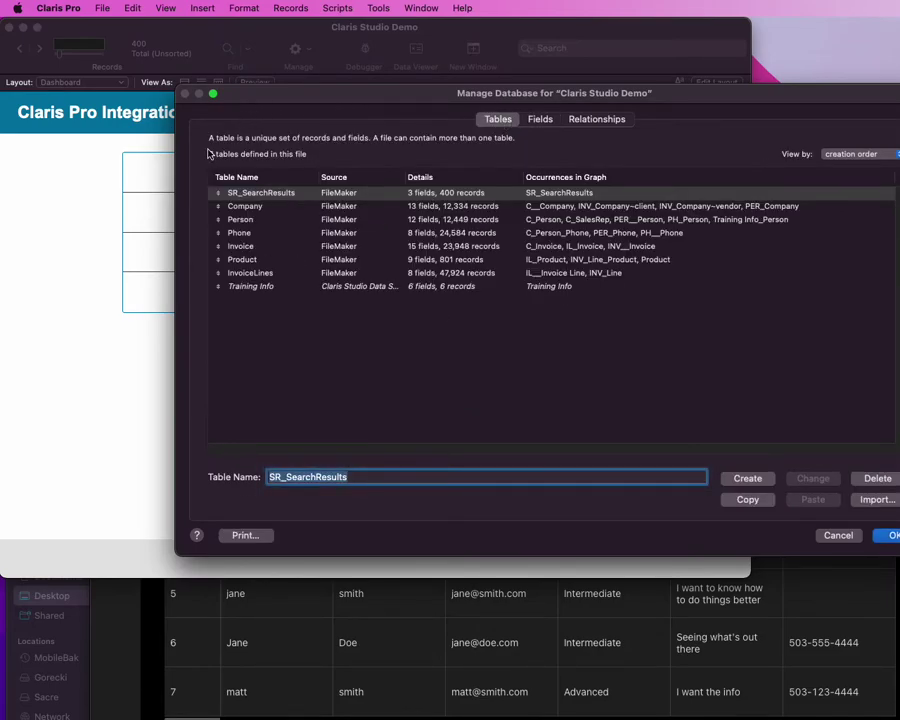
{"action": "left_click", "coordinate": [263, 289]}
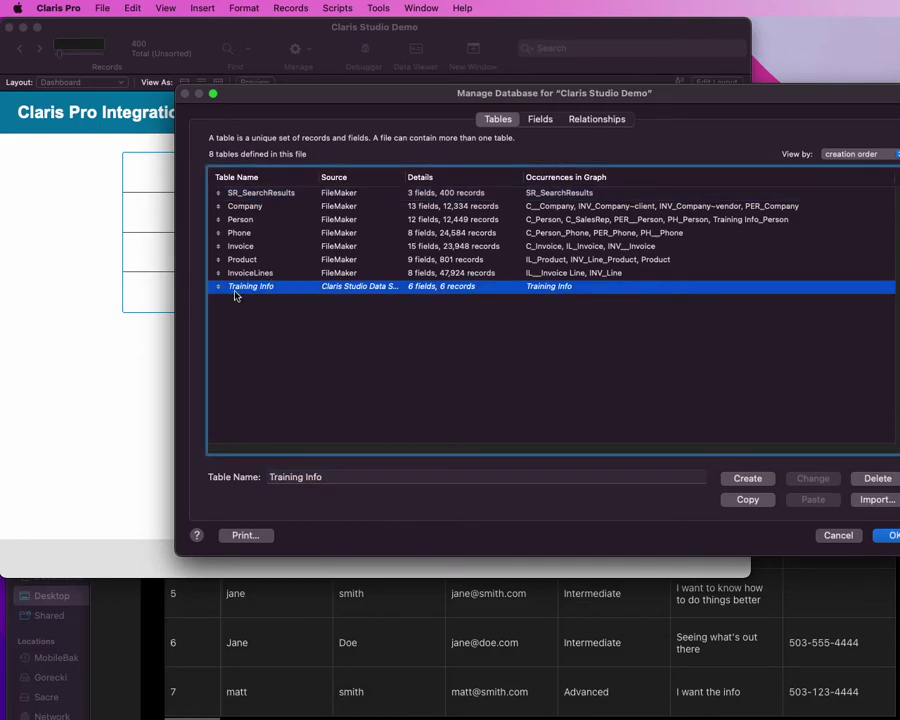
{"action": "double_click", "coordinate": [279, 289]}
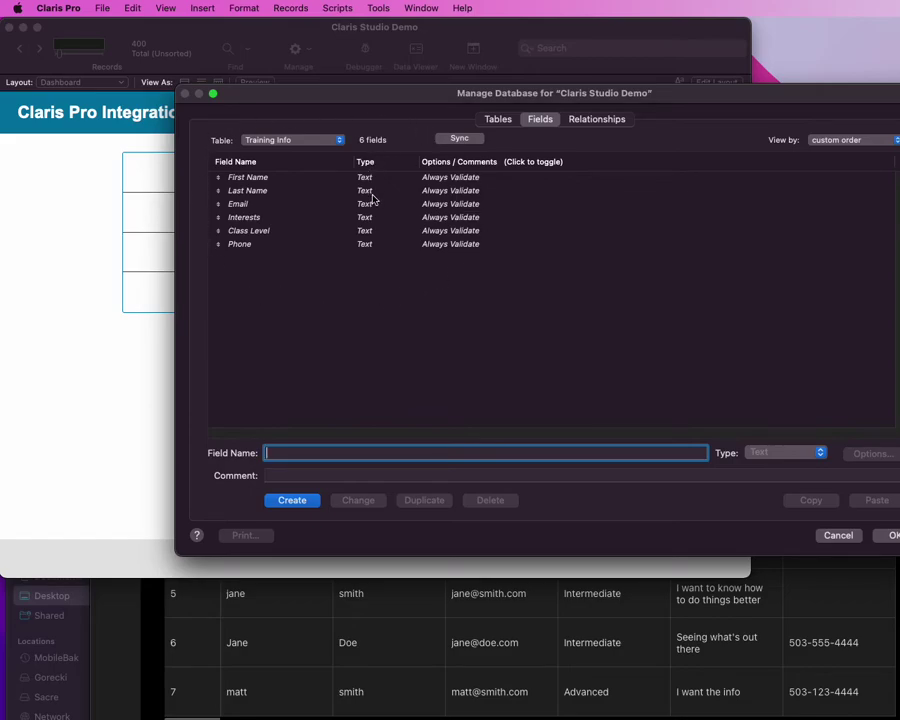
{"action": "left_click", "coordinate": [460, 138]}
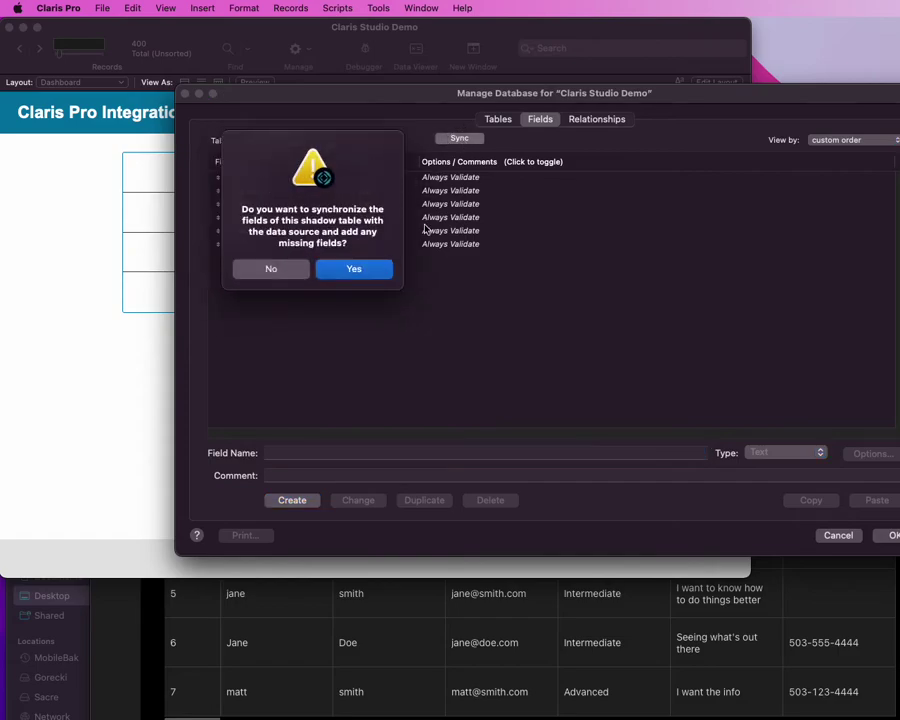
{"action": "key", "text": "Return"}
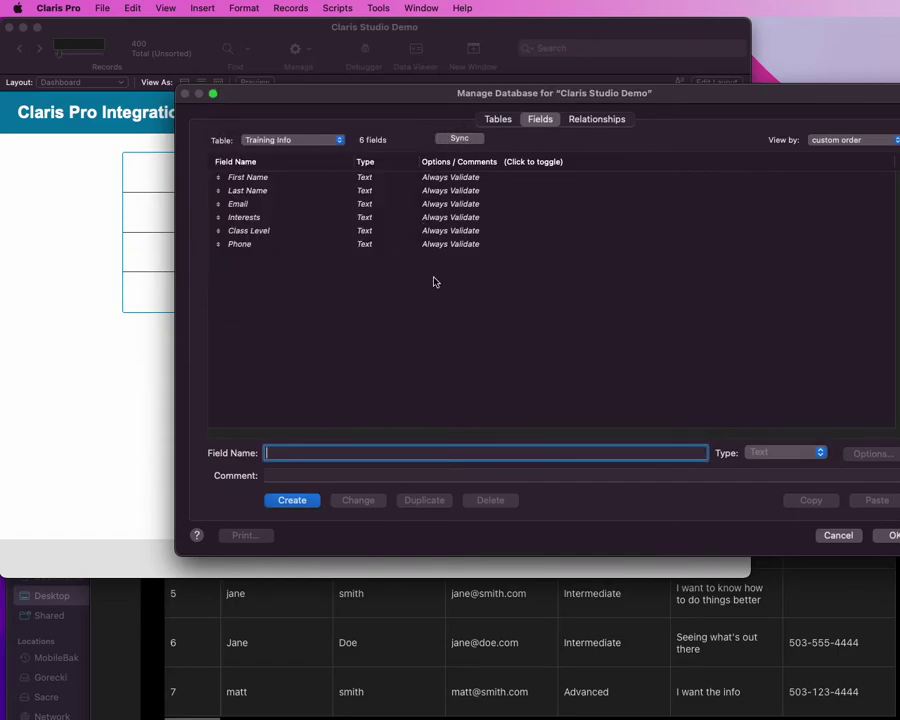
Step: Apply the database changes, open Training Interest, and step to signup record 7
{"action": "left_click", "coordinate": [886, 537]}
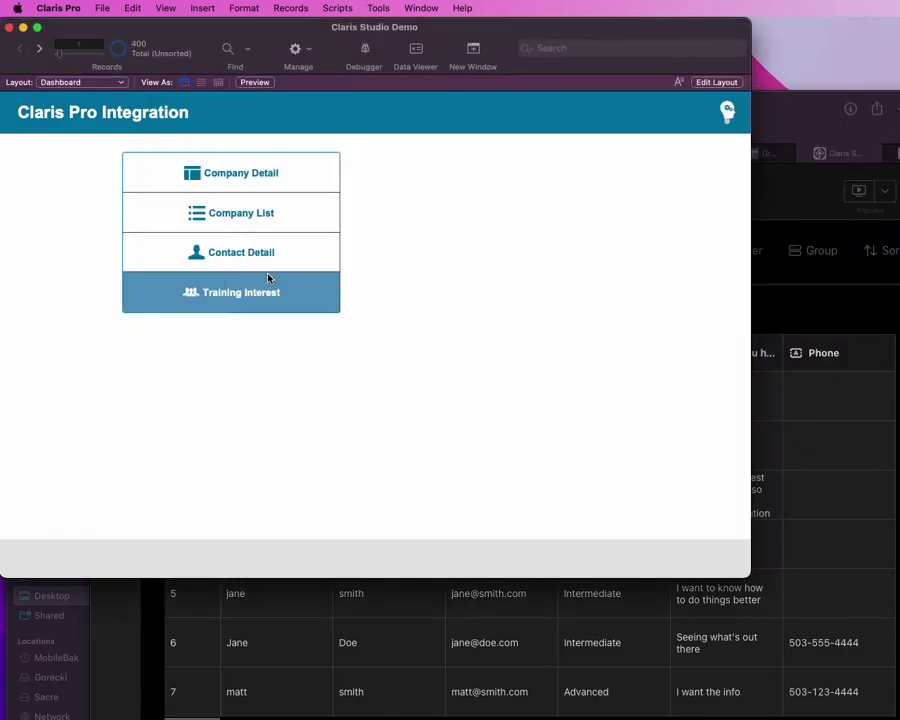
{"action": "left_click", "coordinate": [222, 300]}
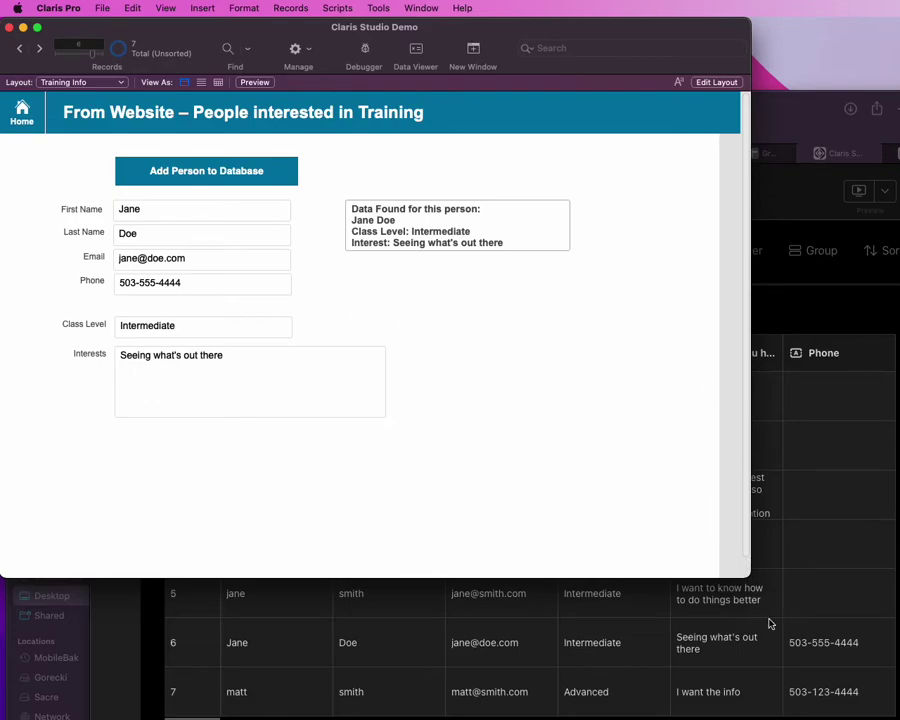
{"action": "key", "text": "ctrl+Down"}
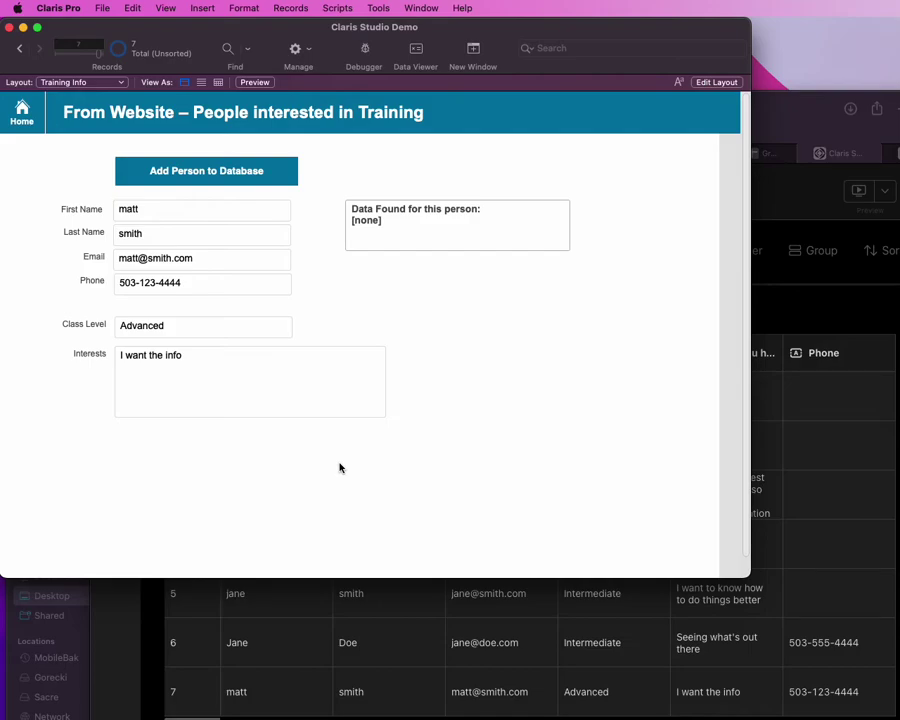
Step: Browse the Company List and the Contact Detail contact list, then return to the dashboard
{"action": "left_click", "coordinate": [22, 112]}
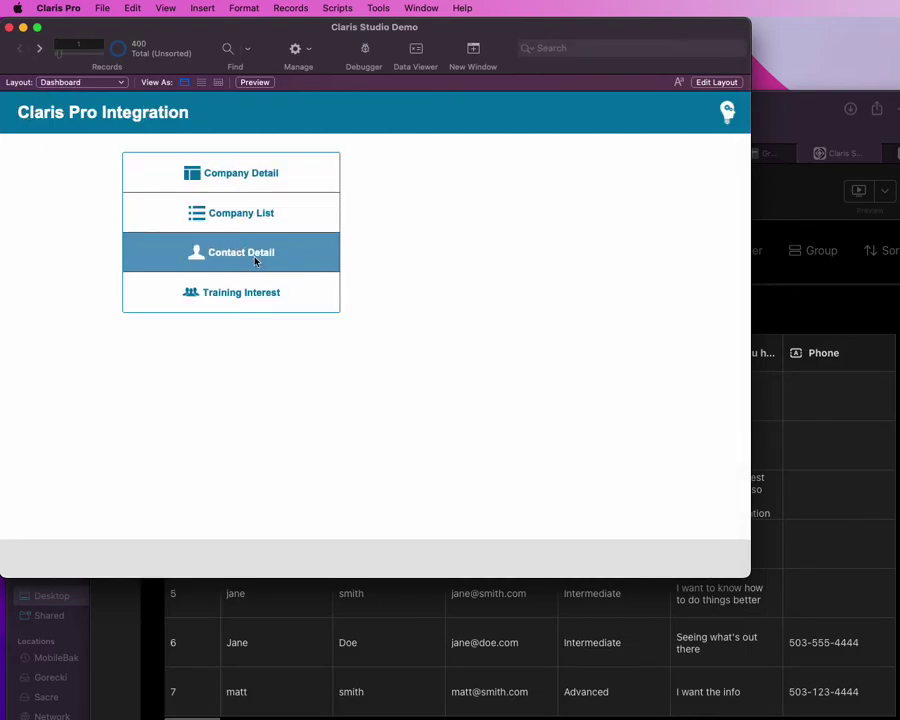
{"action": "left_click", "coordinate": [255, 226]}
{"action": "left_click", "coordinate": [24, 118]}
{"action": "left_click", "coordinate": [258, 259]}
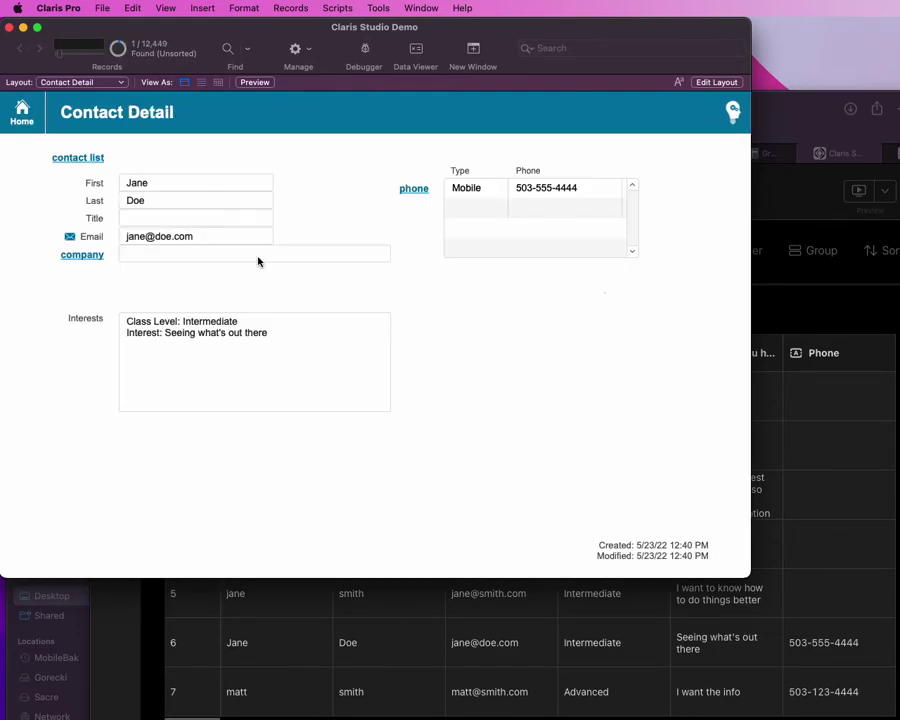
{"action": "left_click", "coordinate": [88, 160]}
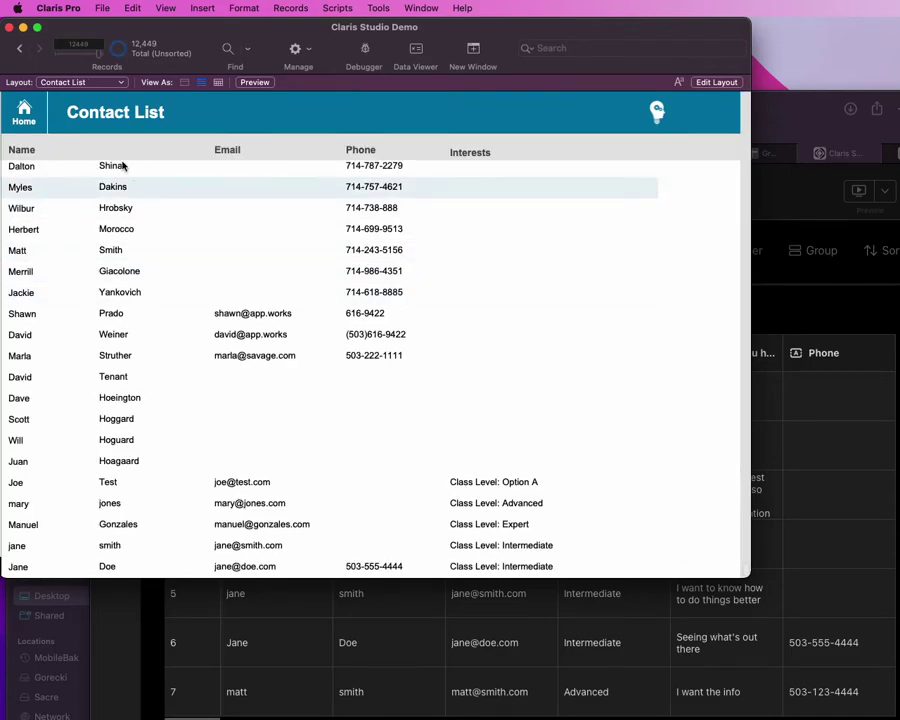
{"action": "left_click", "coordinate": [30, 121]}
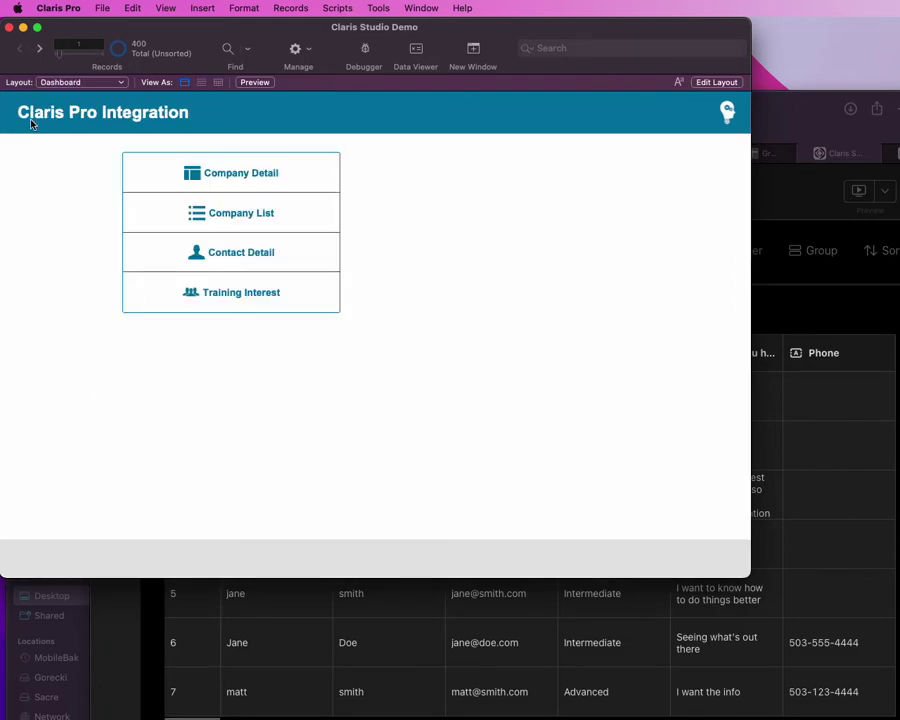
Step: Review the Add person from Training script's Enter Find Mode, found-count check and Else branch
{"action": "left_click", "coordinate": [305, 298]}
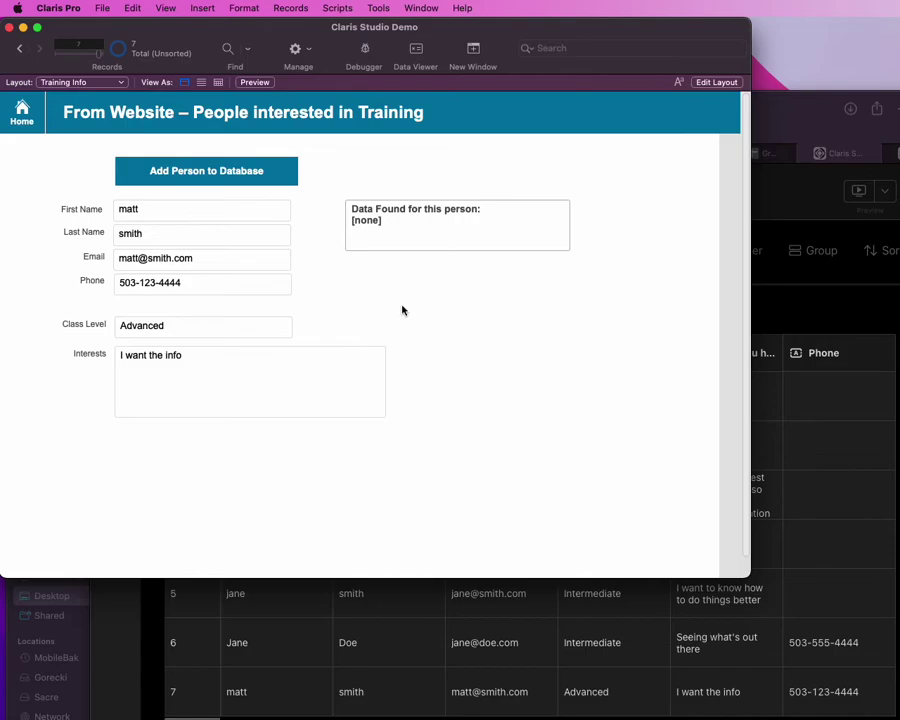
{"action": "key", "text": "super+shift+s"}
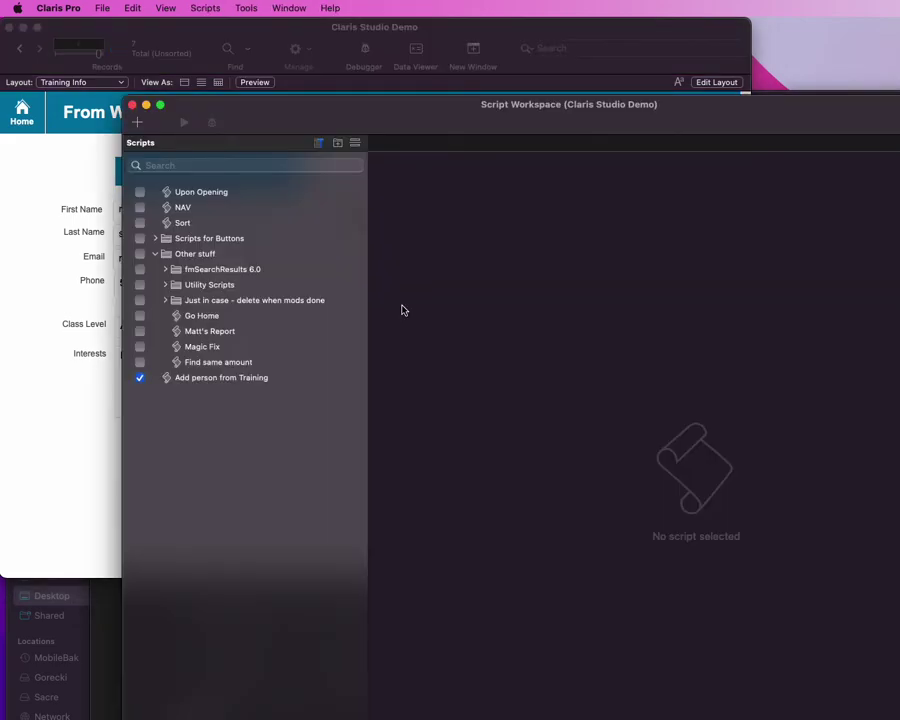
{"action": "left_click", "coordinate": [245, 378]}
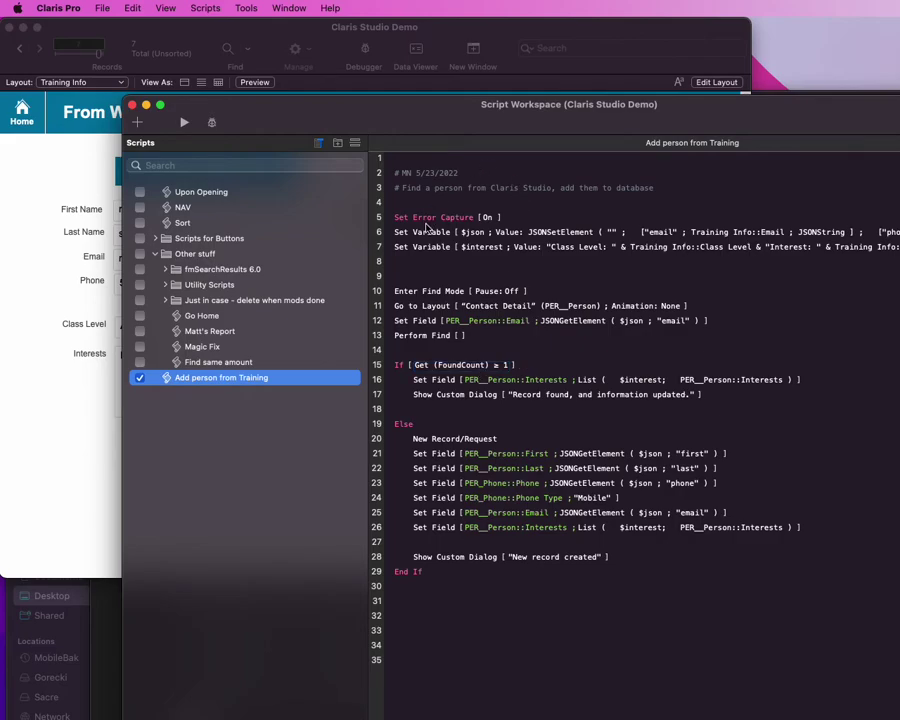
{"action": "left_click", "coordinate": [432, 287]}
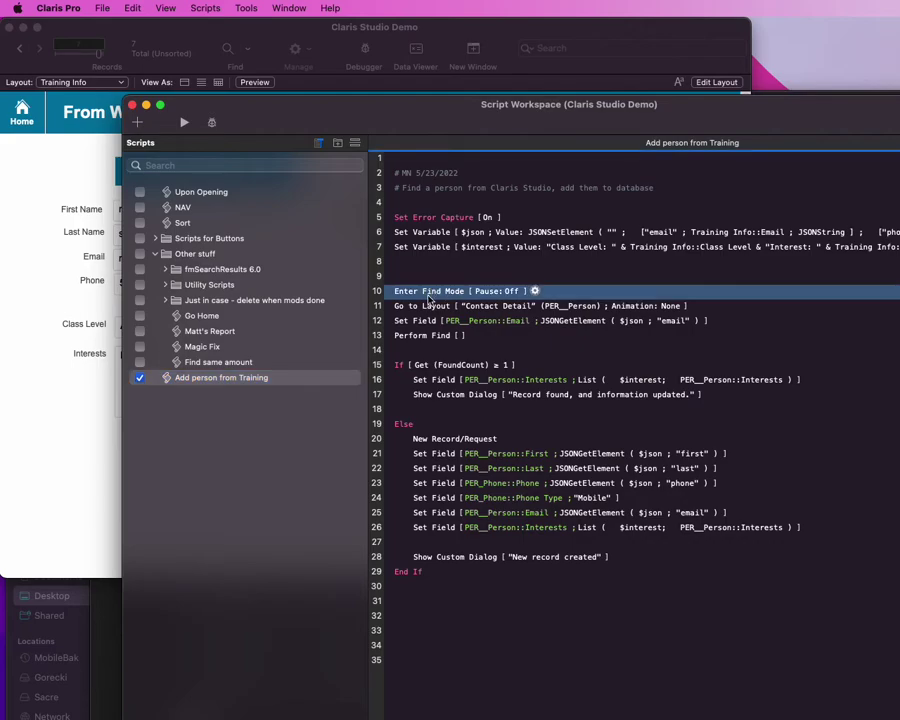
{"action": "left_click", "coordinate": [565, 365]}
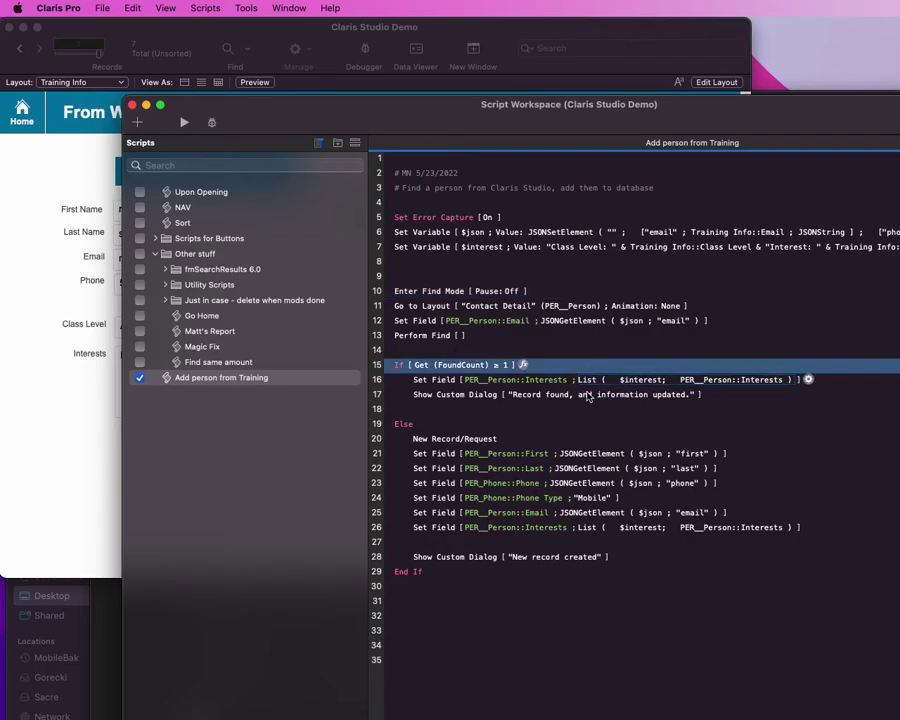
{"action": "left_click", "coordinate": [580, 423]}
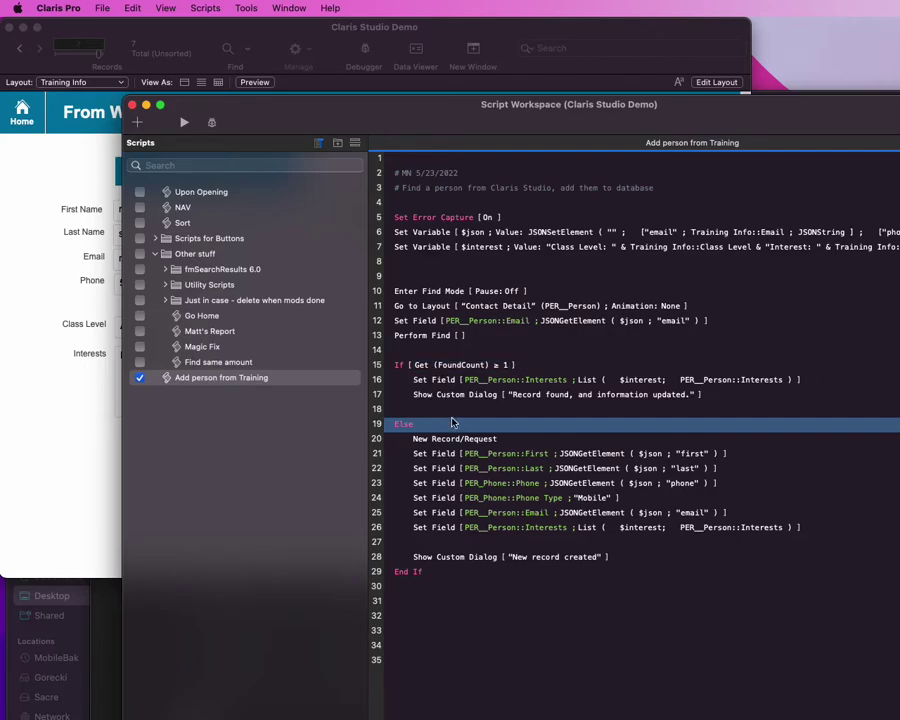
Step: Close Script Workspace and run Add Person to Database for the Advanced registrant
{"action": "mouse_move", "coordinate": [463, 402]}
{"action": "left_click", "coordinate": [350, 447]}
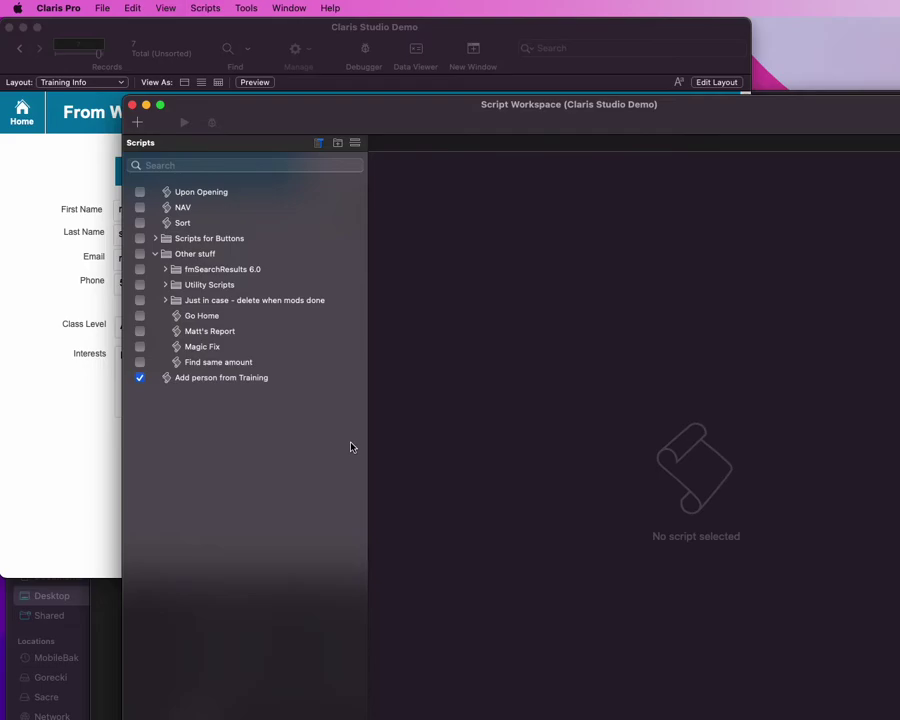
{"action": "key", "text": "cmd+w"}
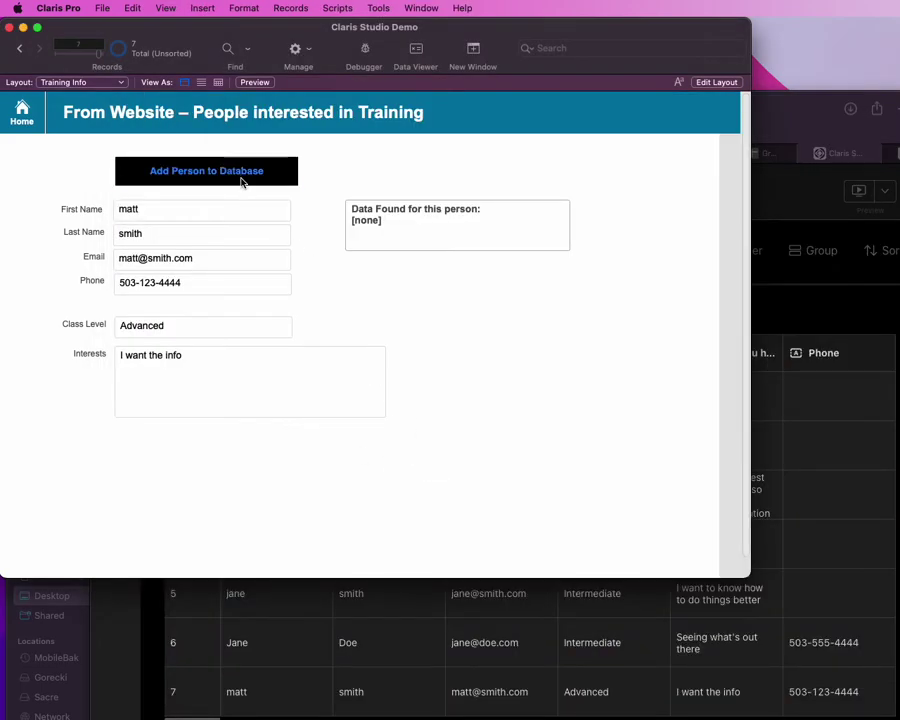
{"action": "left_click", "coordinate": [237, 175]}
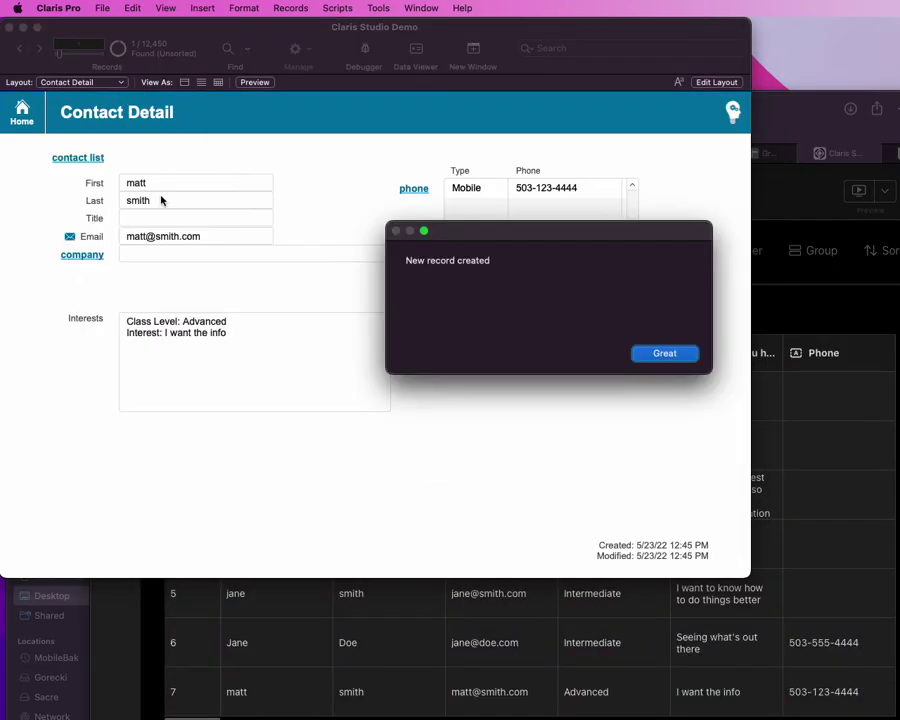
{"action": "left_click", "coordinate": [662, 350]}
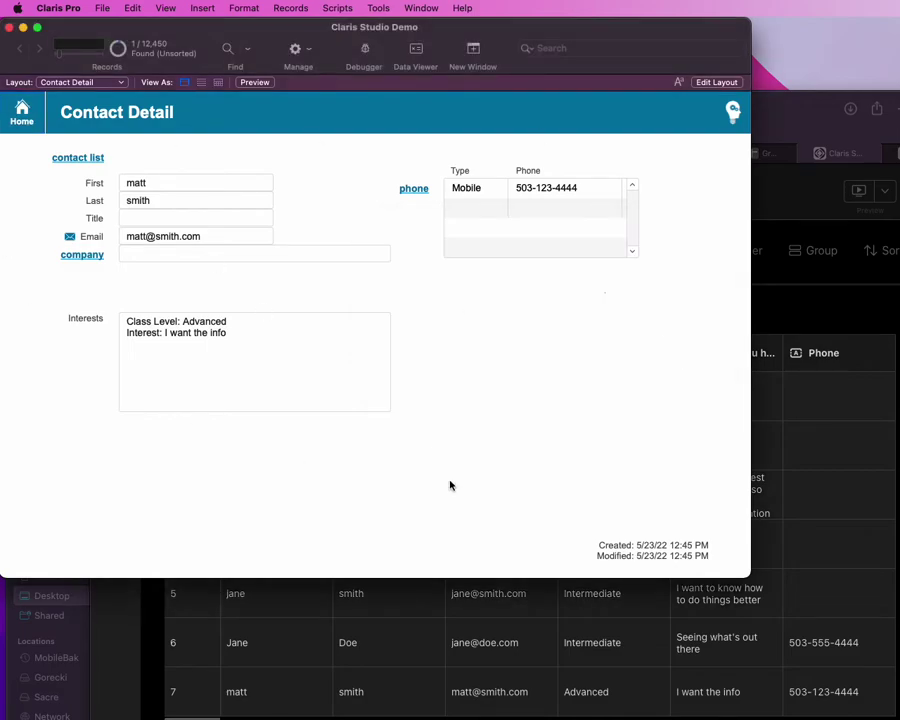
Step: Check the new contact's empty Title choices, then return to the Claris Studio data table
{"action": "left_click", "coordinate": [186, 219]}
{"action": "left_click", "coordinate": [313, 221]}
{"action": "left_click", "coordinate": [821, 305]}
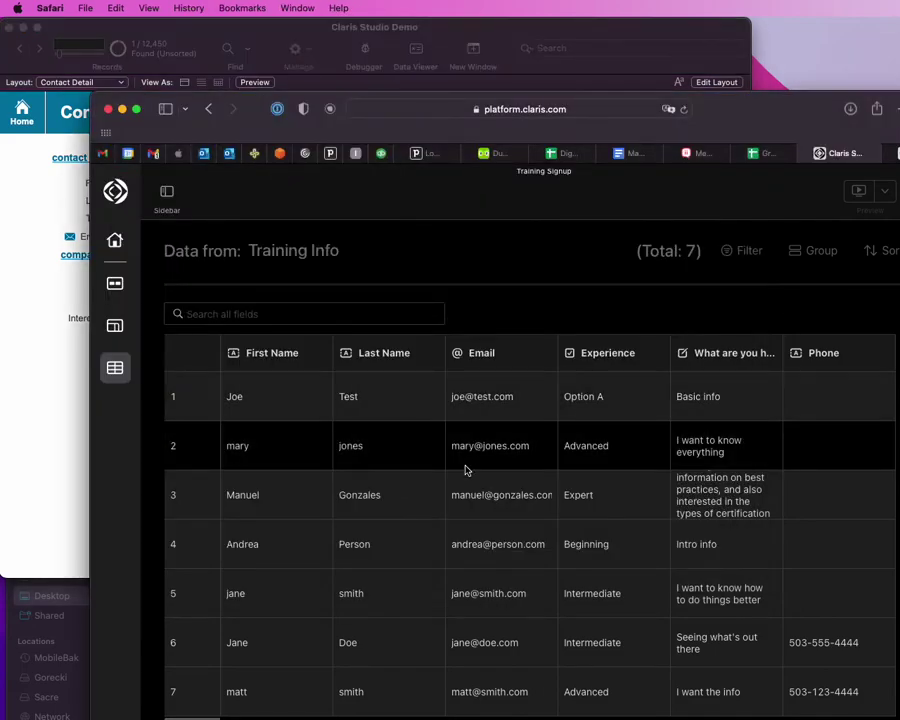
Step: Go through Workflow and the Registration page back to the Training Info table, scrolled right
{"action": "left_click", "coordinate": [117, 293]}
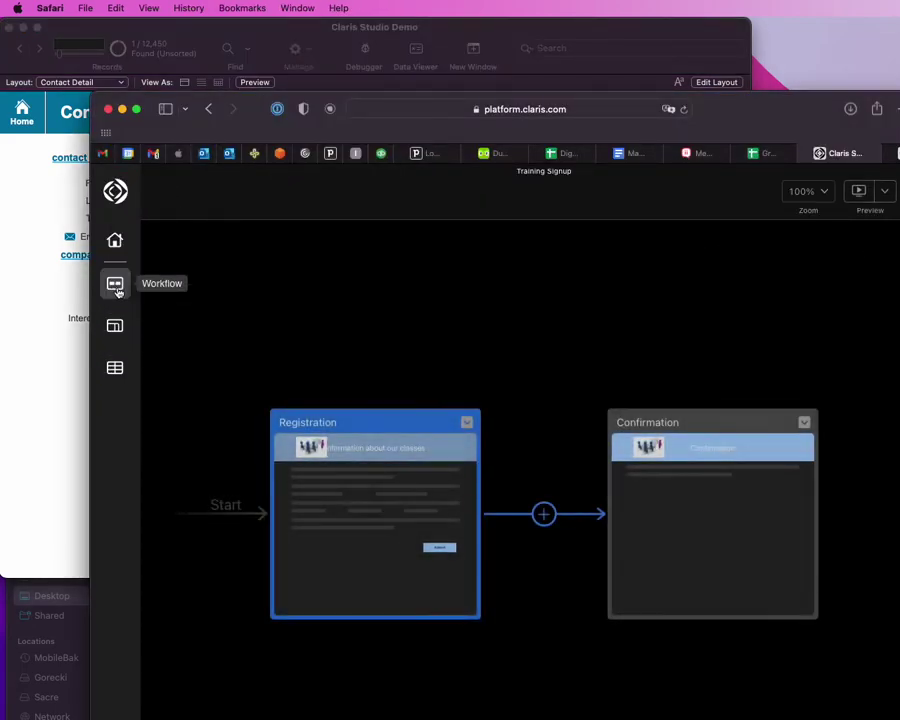
{"action": "left_click", "coordinate": [408, 479]}
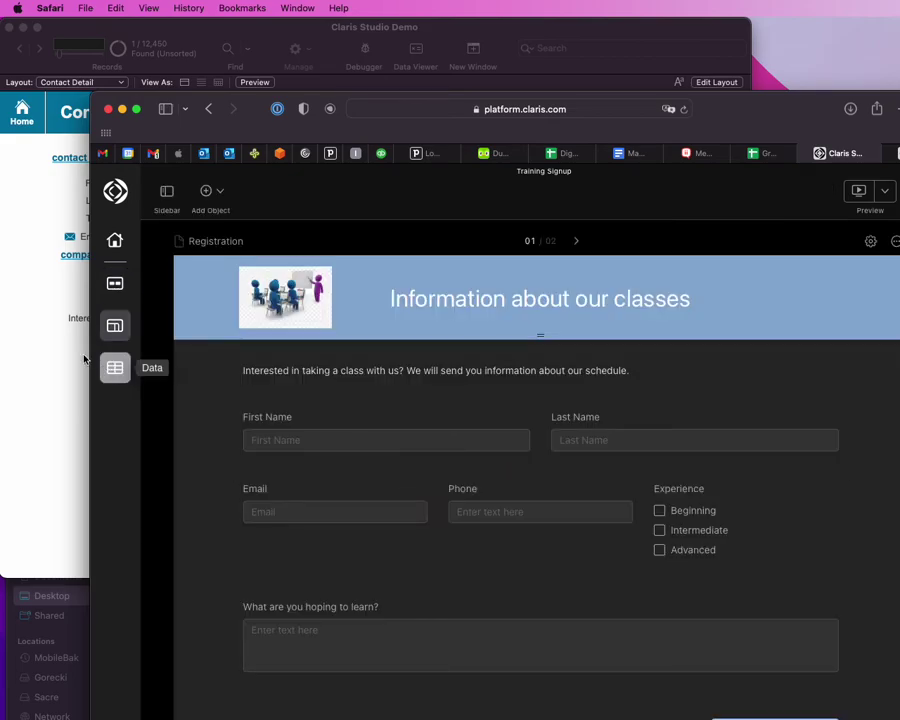
{"action": "left_click", "coordinate": [113, 367]}
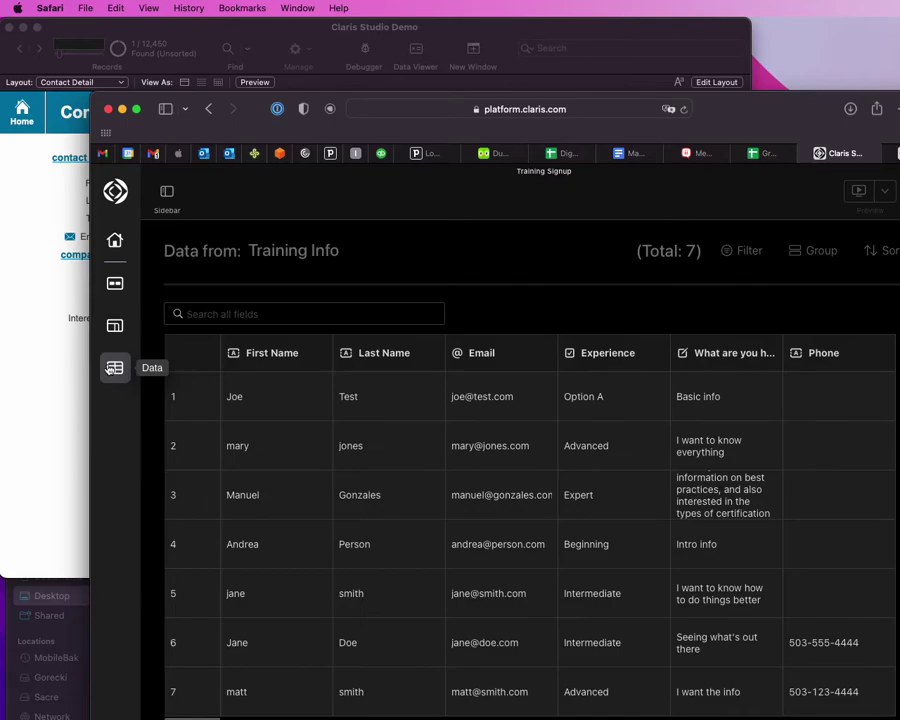
{"action": "scroll", "coordinate": [530, 540], "scroll_direction": "right", "scroll_amount": 2}
{"action": "scroll", "coordinate": [530, 540], "scroll_direction": "right", "scroll_amount": 1}
Step: Add a Short Text column named 'Title' to the Training Info table
{"action": "left_click", "coordinate": [864, 352]}
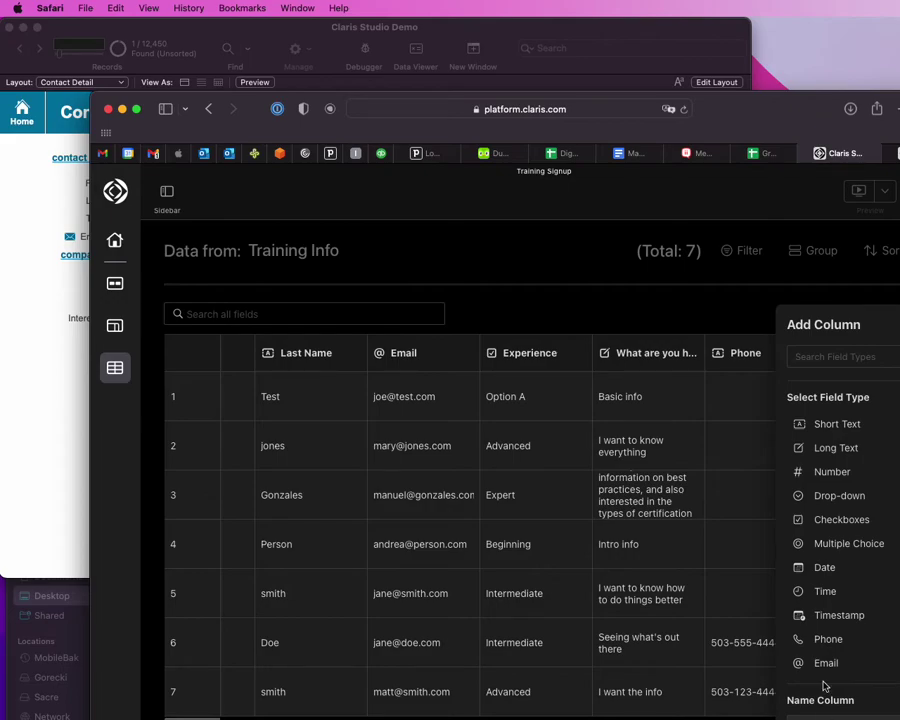
{"action": "left_click", "coordinate": [834, 425]}
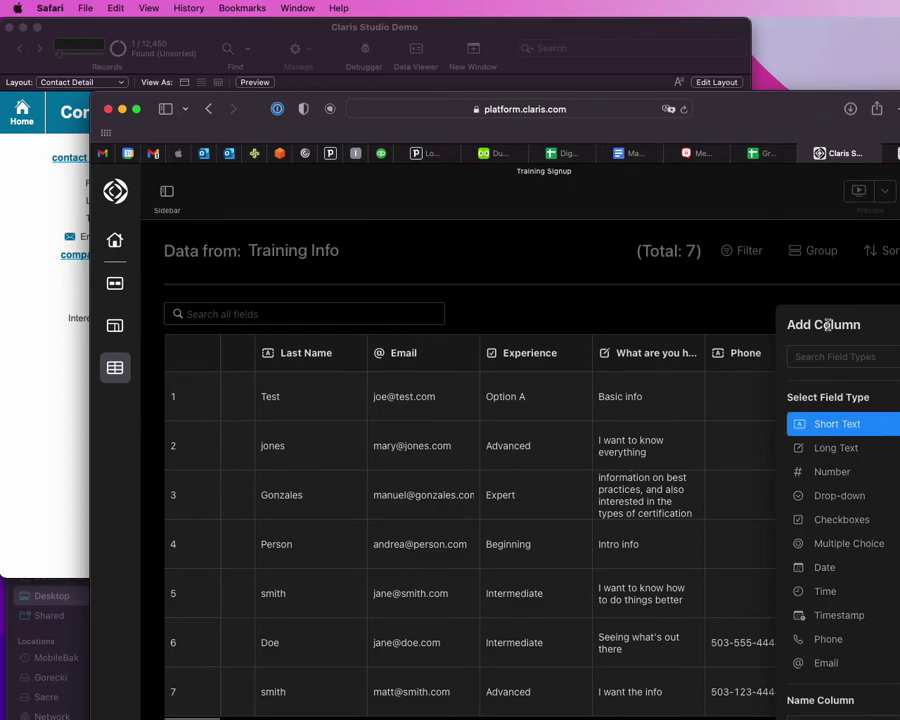
{"action": "left_click_drag", "start_coordinate": [763, 125], "coordinate": [732, 55]}
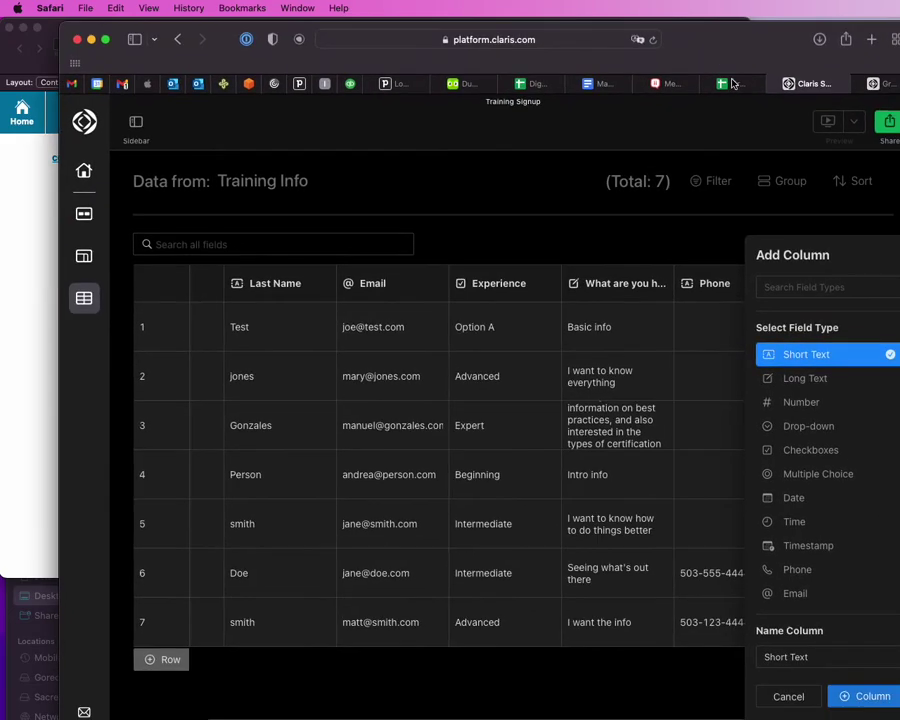
{"action": "triple_click", "coordinate": [818, 655]}
{"action": "type", "text": "Title"}
{"action": "key", "text": "Escape"}
{"action": "left_click", "coordinate": [868, 697]}
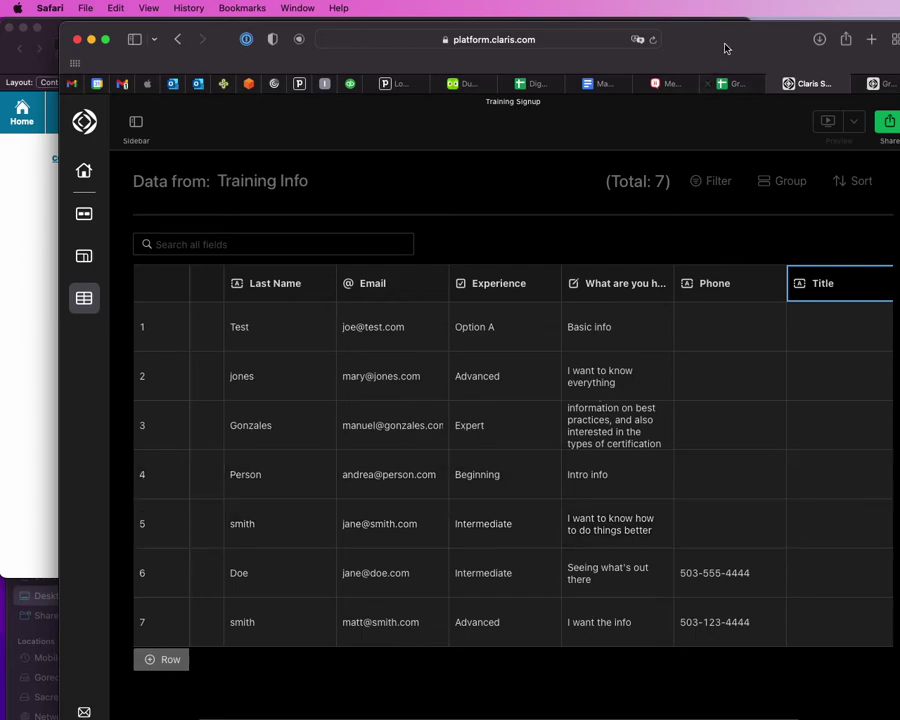
{"action": "left_click_drag", "start_coordinate": [730, 46], "coordinate": [727, 51]}
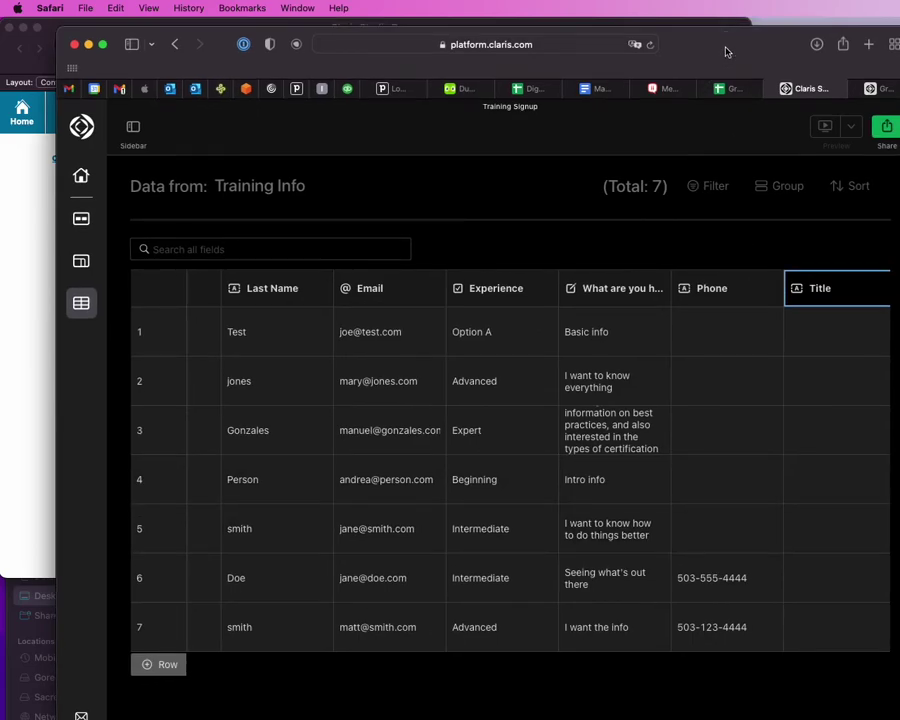
{"action": "left_click", "coordinate": [886, 126]}
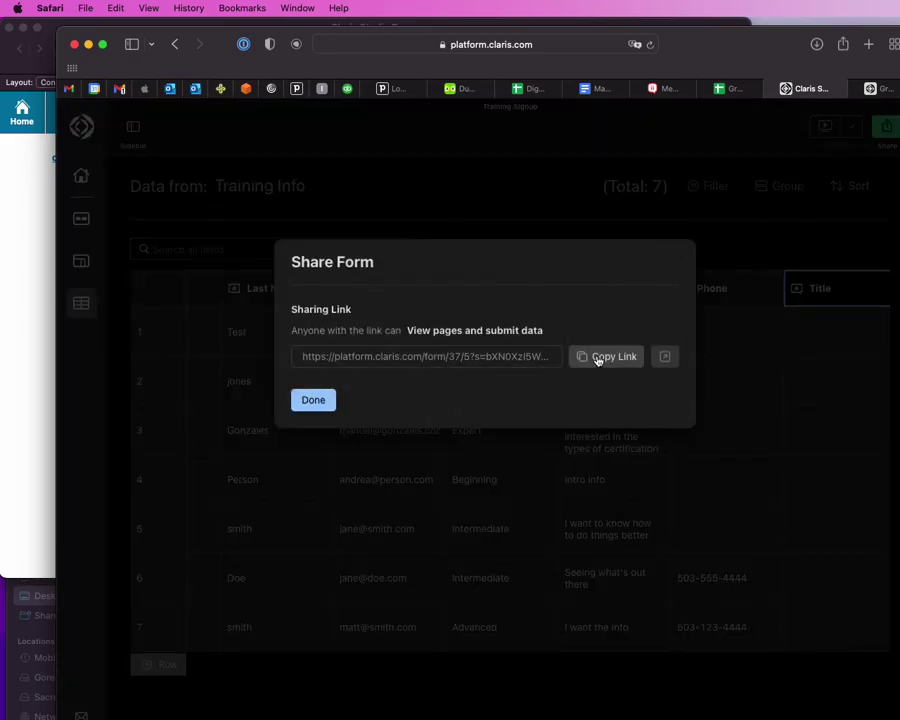
{"action": "left_click", "coordinate": [600, 357]}
{"action": "key", "text": "super+Tab"}
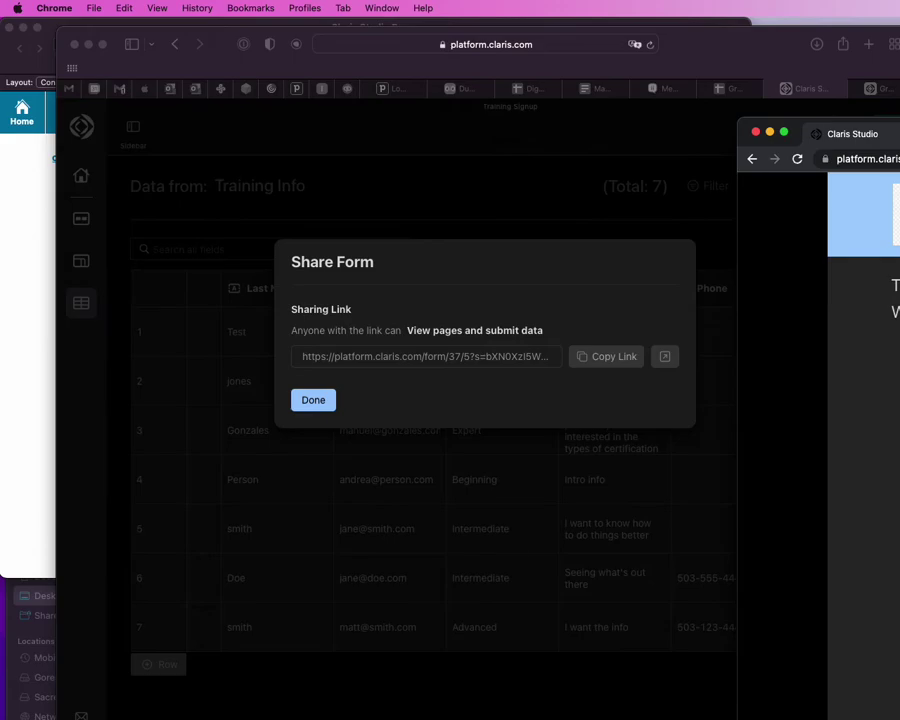
{"action": "left_click", "coordinate": [645, 279]}
{"action": "left_click", "coordinate": [313, 400]}
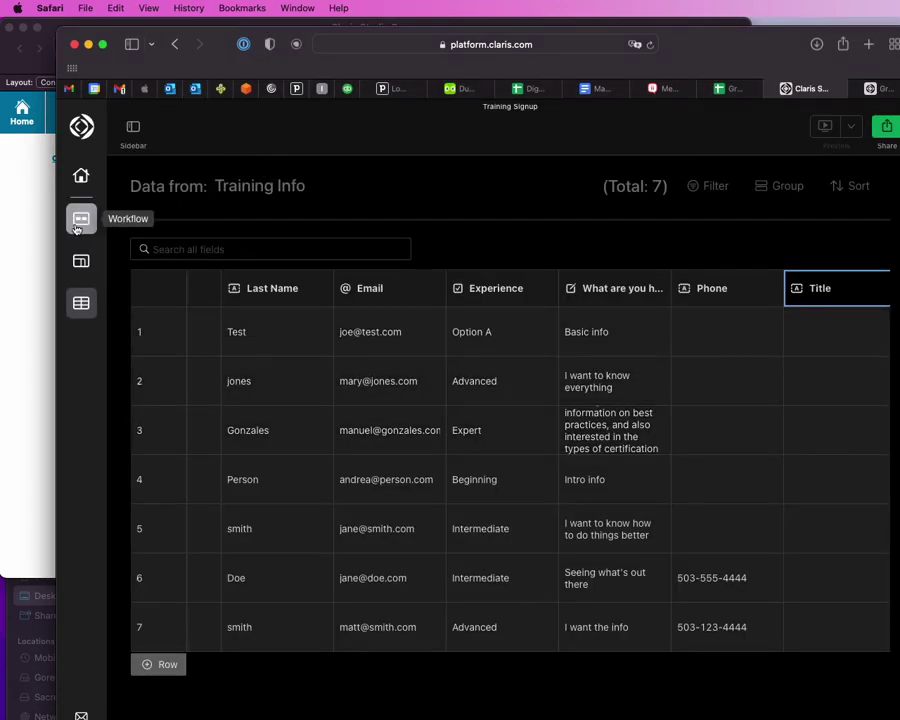
Step: Place the Title field beside Last Name on the Registration form
{"action": "left_click", "coordinate": [78, 259]}
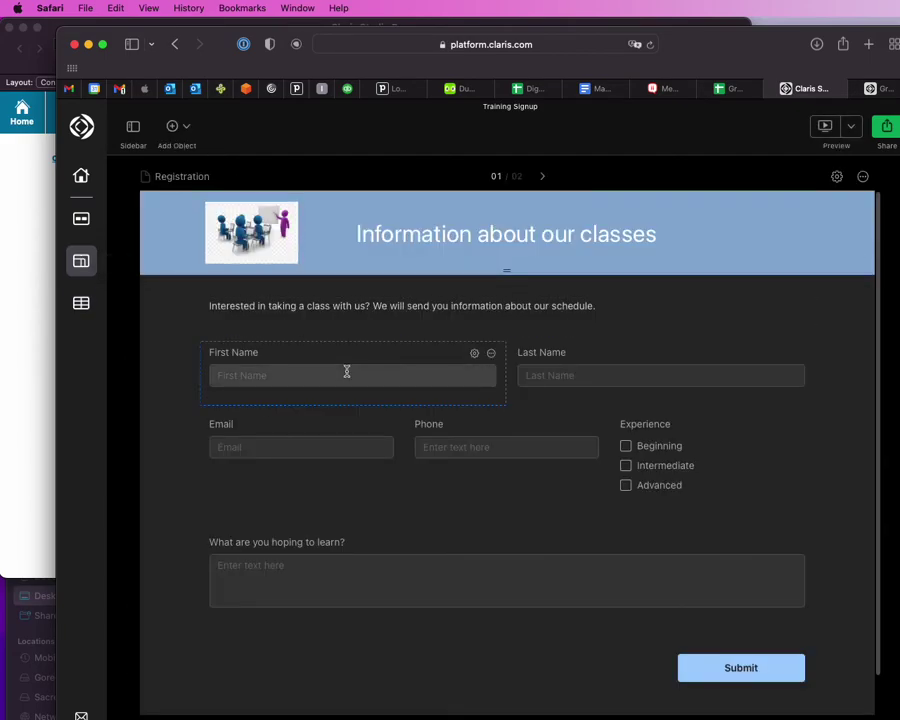
{"action": "left_click", "coordinate": [136, 128]}
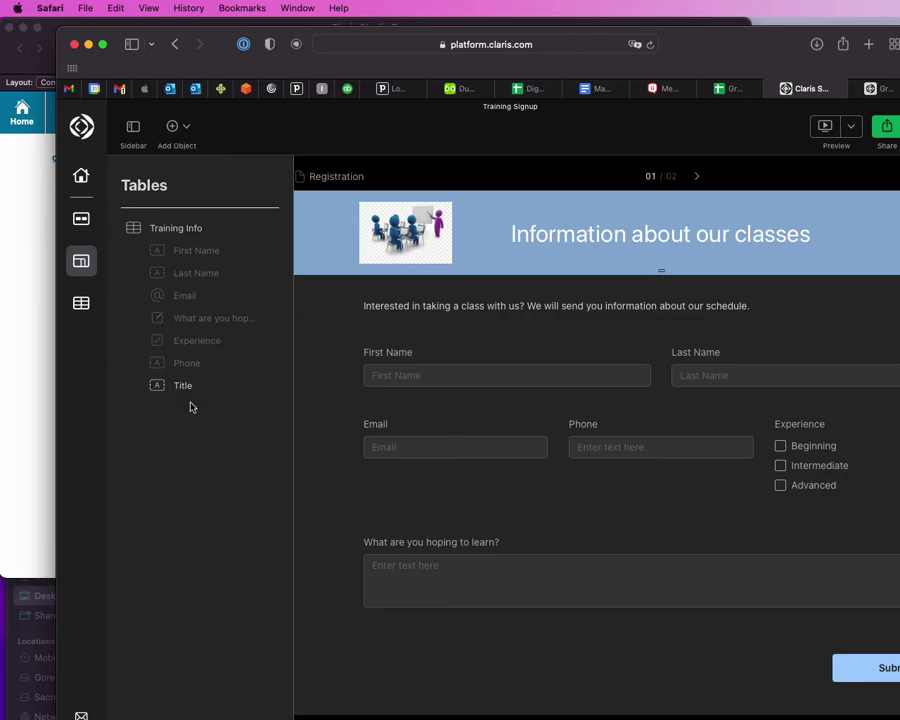
{"action": "left_click", "coordinate": [192, 399]}
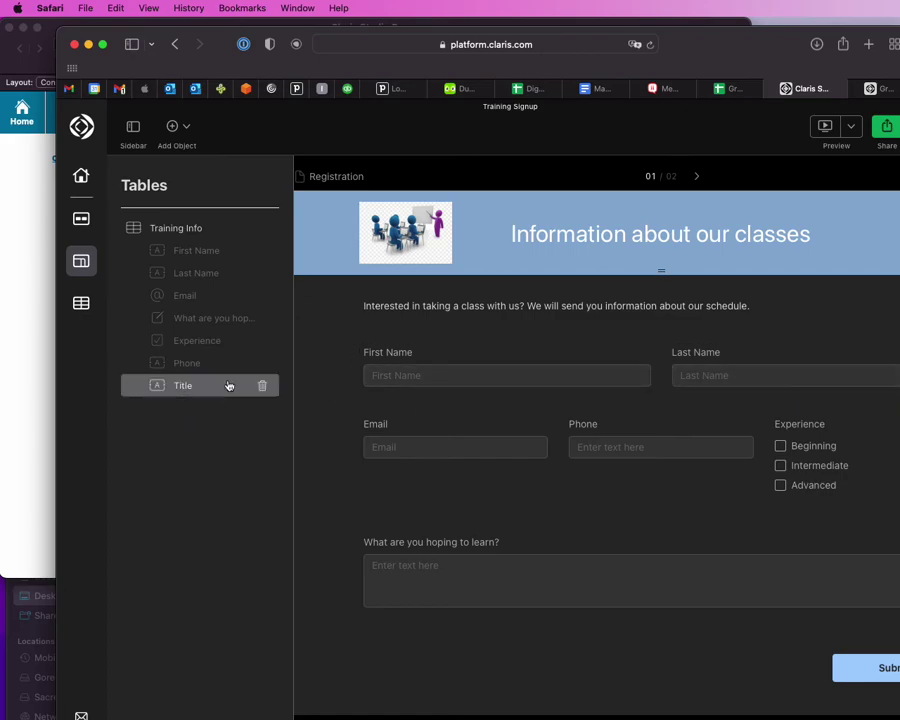
{"action": "left_click_drag", "start_coordinate": [184, 389], "coordinate": [782, 365]}
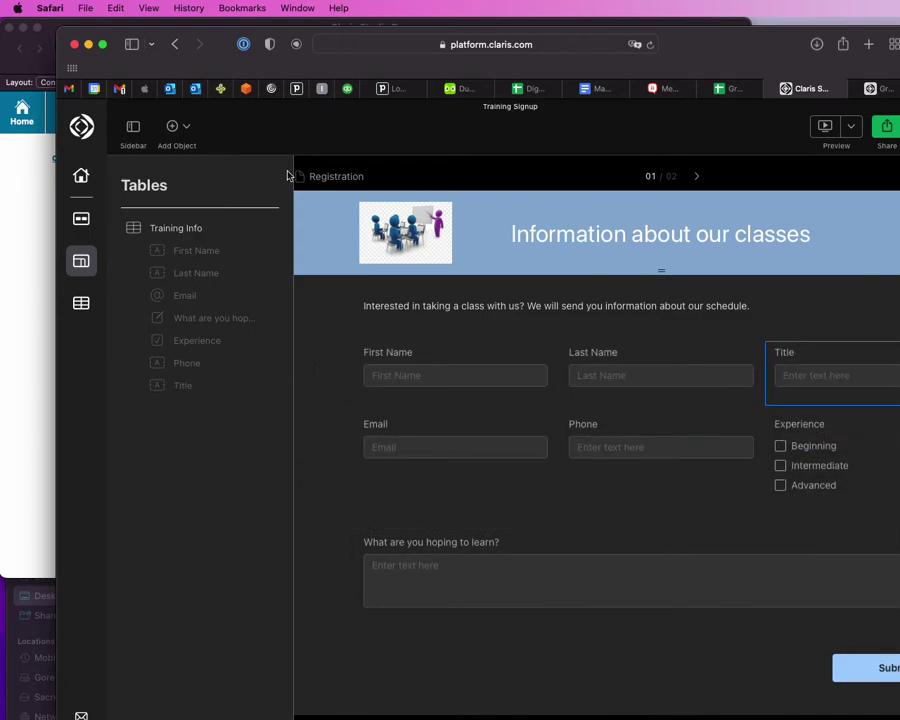
{"action": "left_click", "coordinate": [131, 131]}
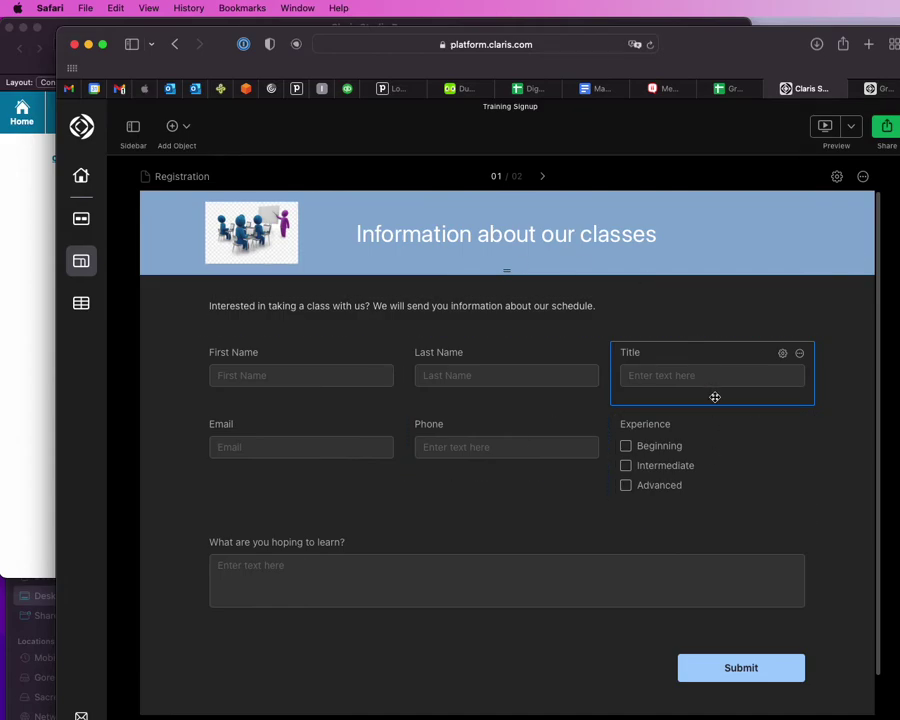
Step: Add an 'Expert' choice to the Experience field's options
{"action": "left_click", "coordinate": [783, 354]}
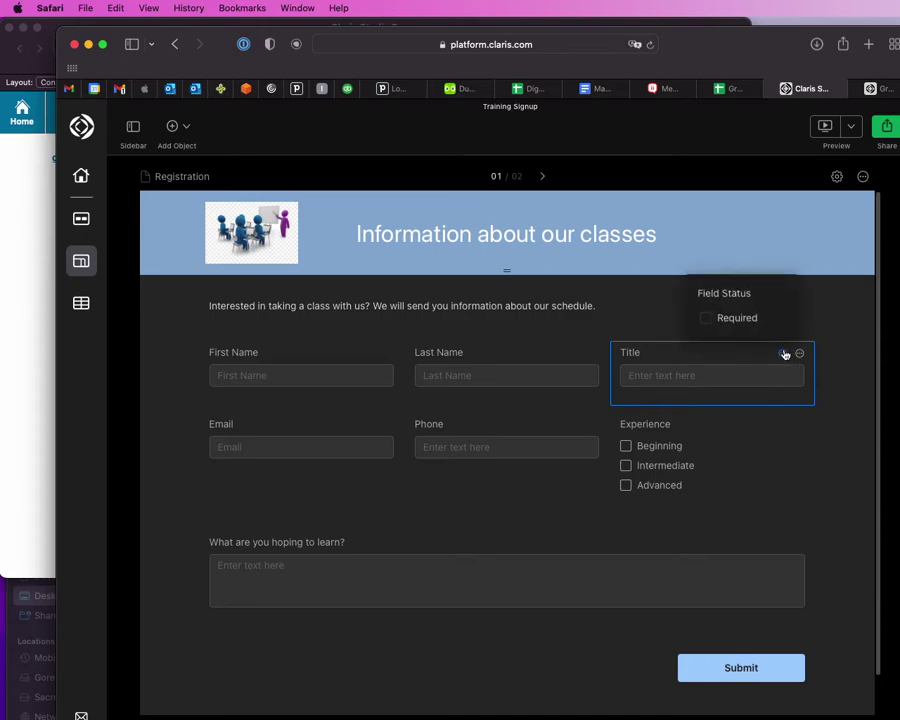
{"action": "left_click", "coordinate": [868, 330]}
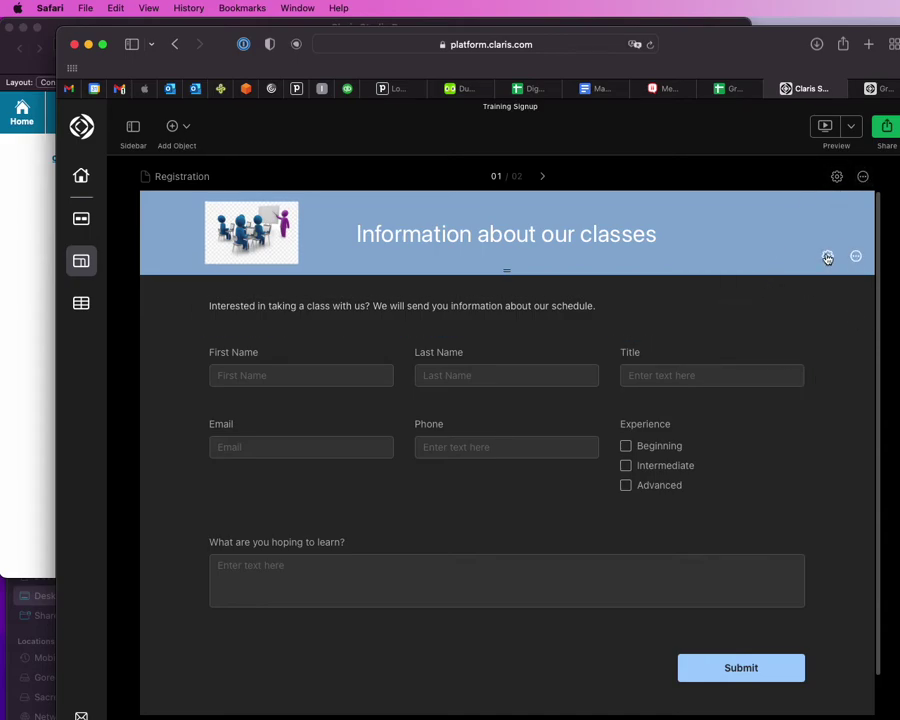
{"action": "left_click", "coordinate": [827, 256]}
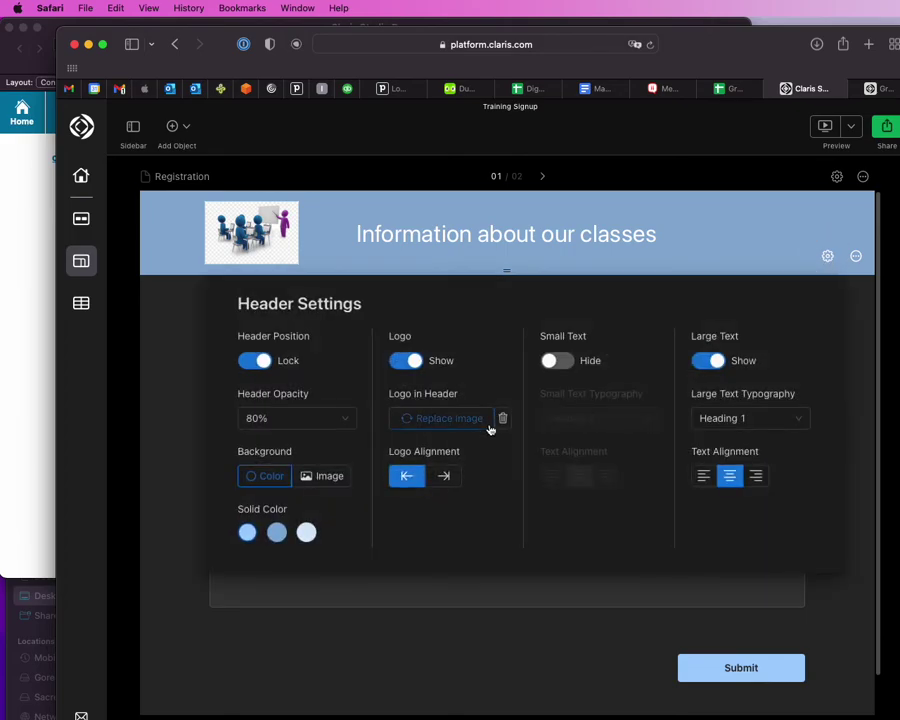
{"action": "left_click", "coordinate": [719, 419]}
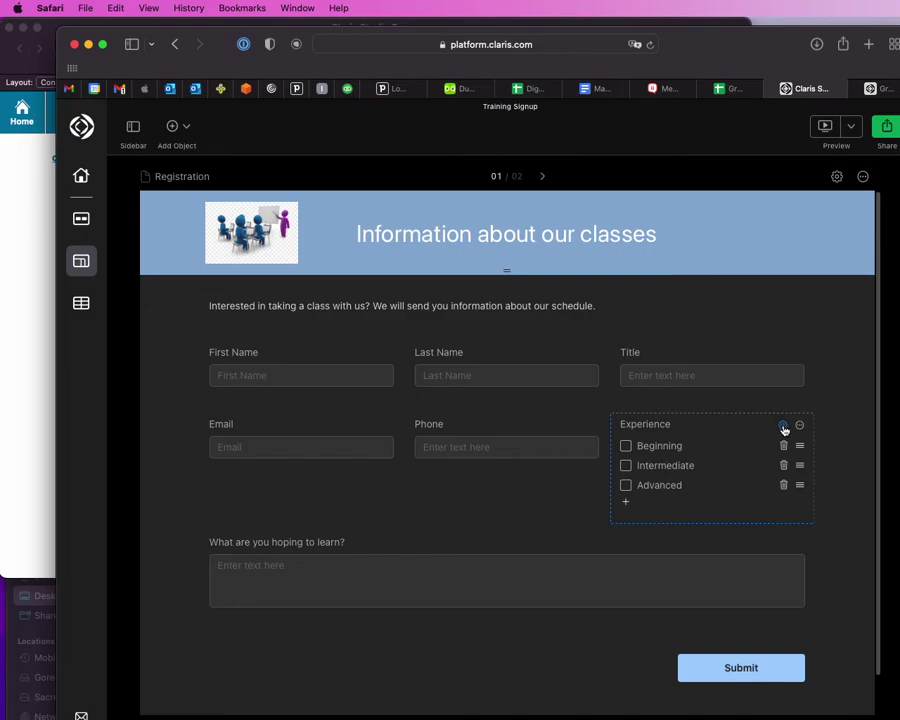
{"action": "left_click", "coordinate": [784, 426]}
{"action": "left_click", "coordinate": [626, 503]}
{"action": "type", "text": "Expert"}
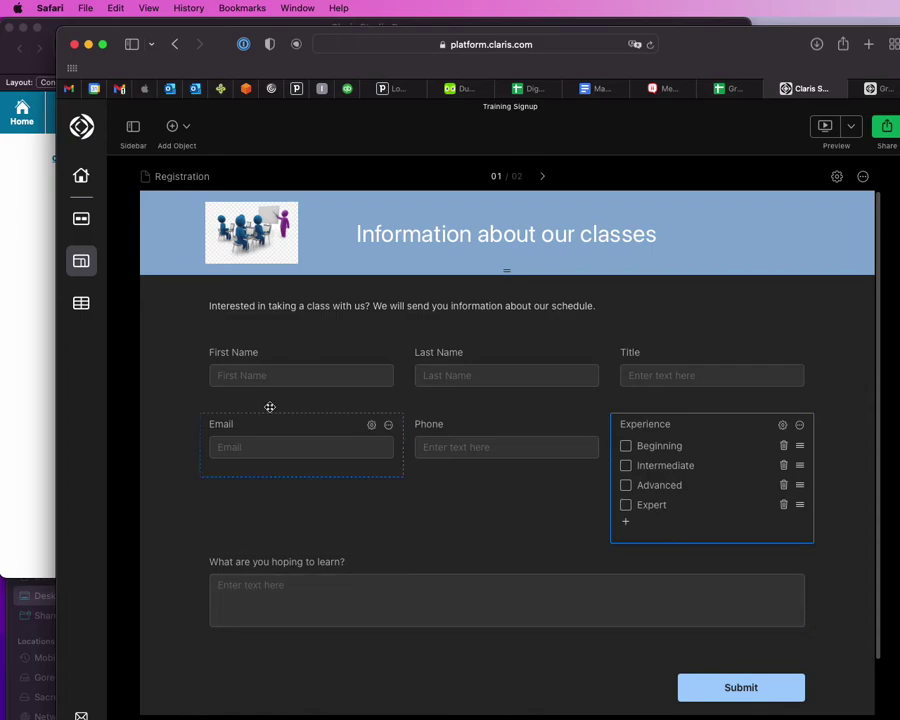
Step: Open a live preview of the Registration form in the browser
{"action": "left_click", "coordinate": [82, 226]}
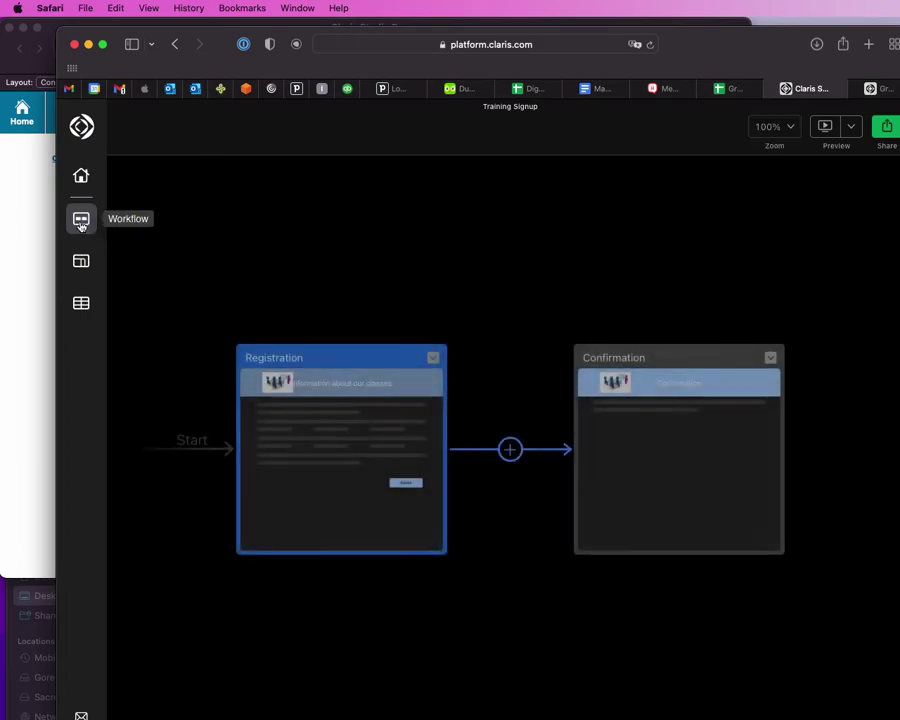
{"action": "left_click", "coordinate": [825, 126]}
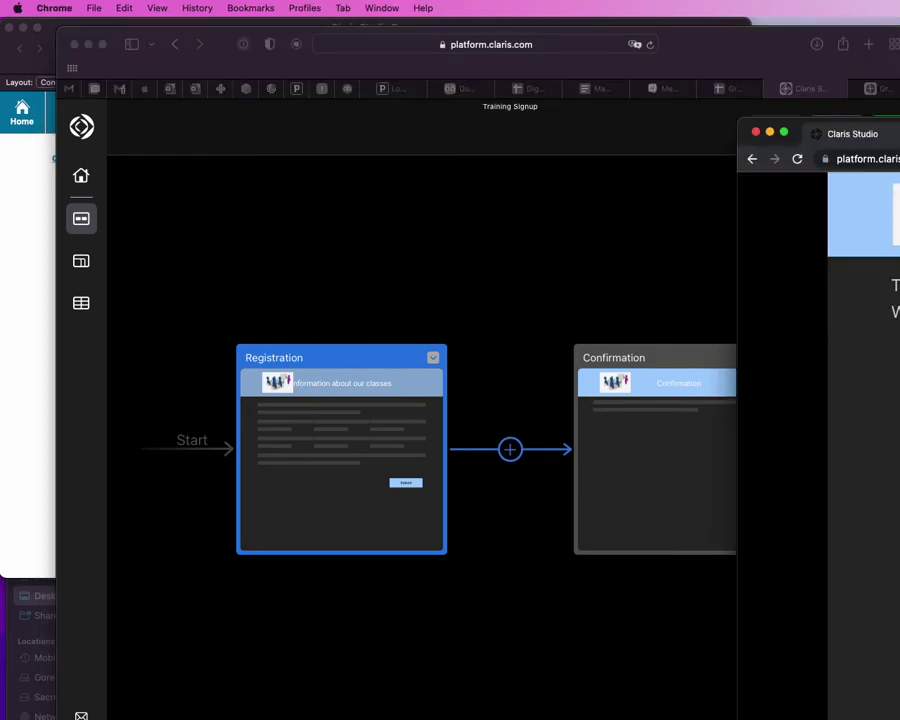
{"action": "left_click", "coordinate": [866, 159]}
{"action": "key", "text": "super+v"}
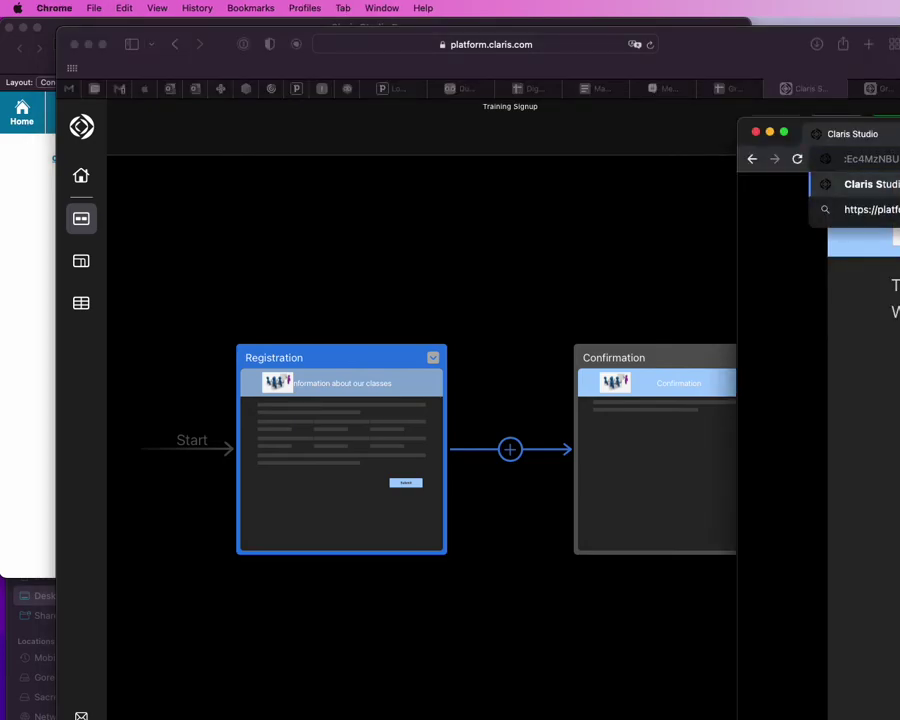
{"action": "key", "text": "Return"}
{"action": "left_click_drag", "start_coordinate": [895, 133], "coordinate": [474, 92]}
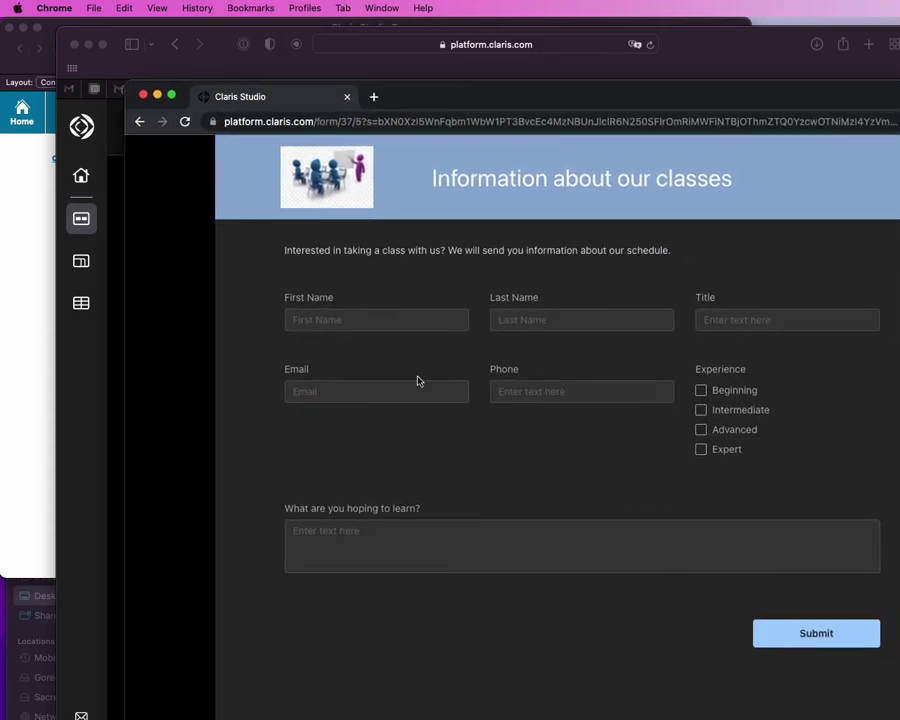
Step: Fill in the contact's first and last name, Title 'President', e-mail and phone number
{"action": "left_click", "coordinate": [343, 318]}
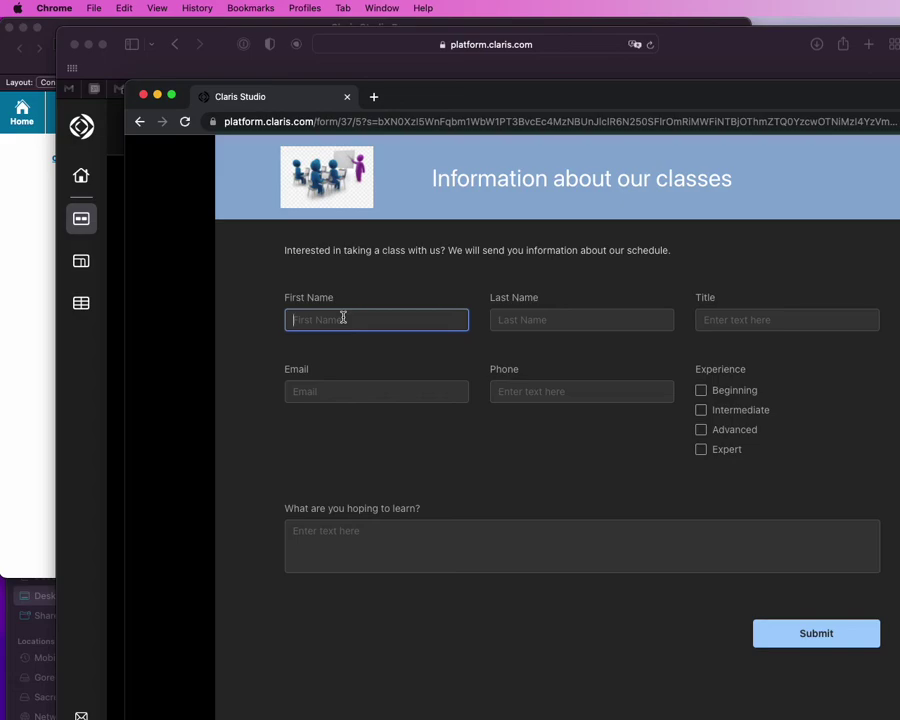
{"action": "key", "text": "Tab"}
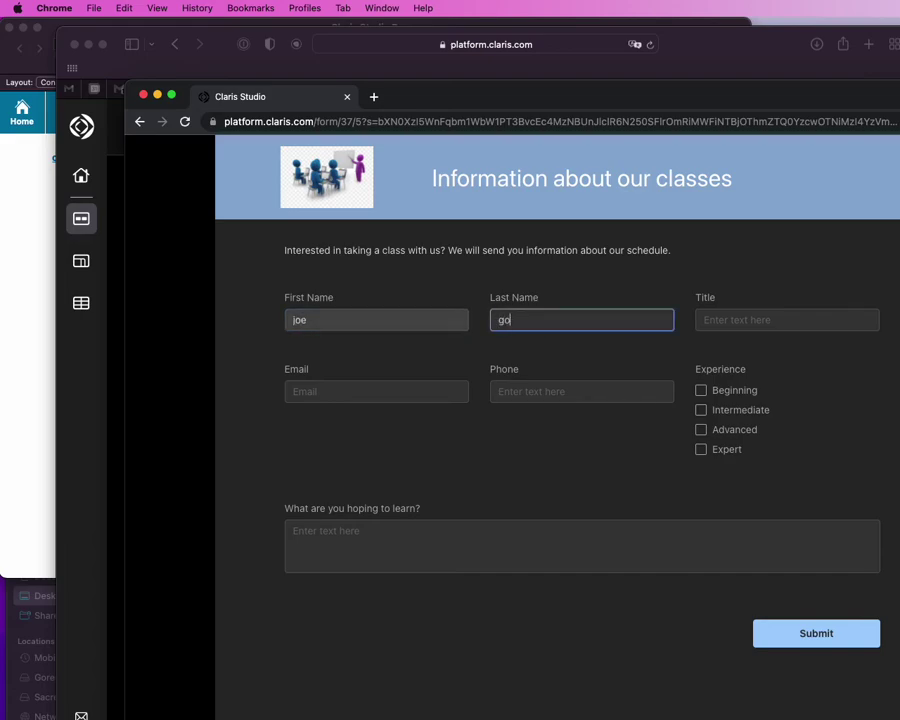
{"action": "key", "text": "Tab"}
{"action": "type", "text": "President"}
{"action": "key", "text": "Tab"}
{"action": "key", "text": "Tab"}
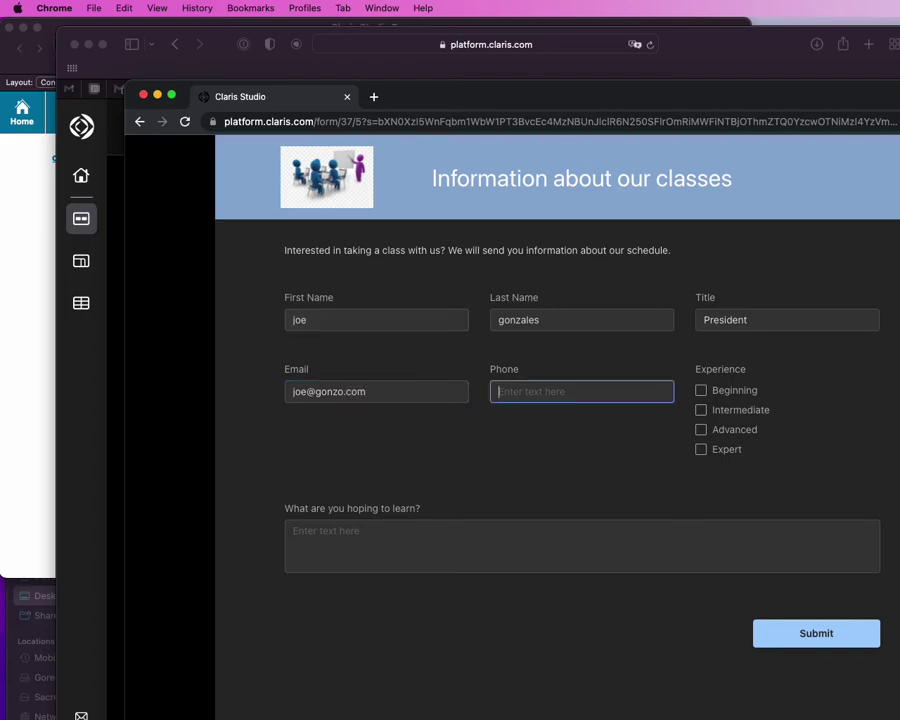
Step: Tick Expert experience and enter 'Interested in best practices' as the learning goal
{"action": "left_click", "coordinate": [701, 449]}
{"action": "left_click", "coordinate": [495, 543]}
{"action": "type", "text": "Interested in nbest"}
{"action": "key", "text": "BackSpace"}
{"action": "type", "text": "best practices"}
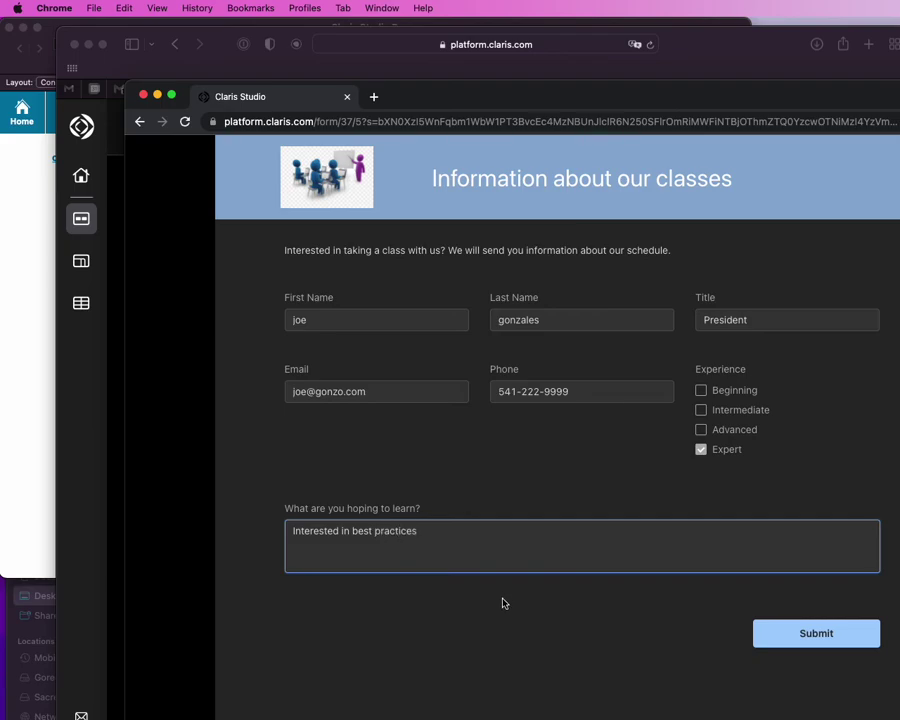
{"action": "left_click", "coordinate": [501, 612]}
Step: Submit the signup, confirm it appears in Training Info data, then return to Claris Pro
{"action": "left_click", "coordinate": [804, 633]}
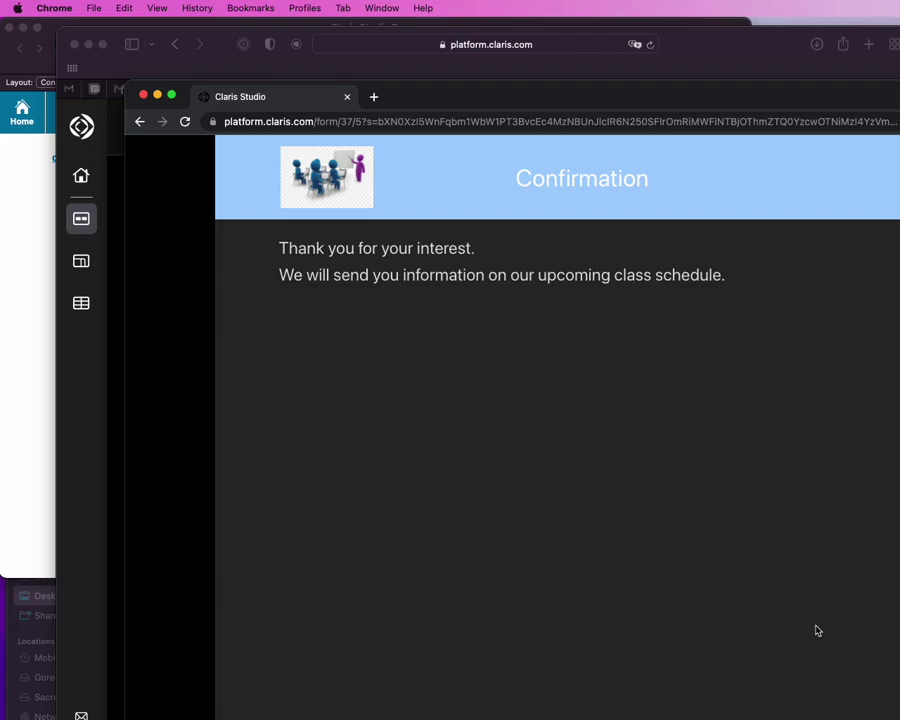
{"action": "left_click", "coordinate": [60, 210]}
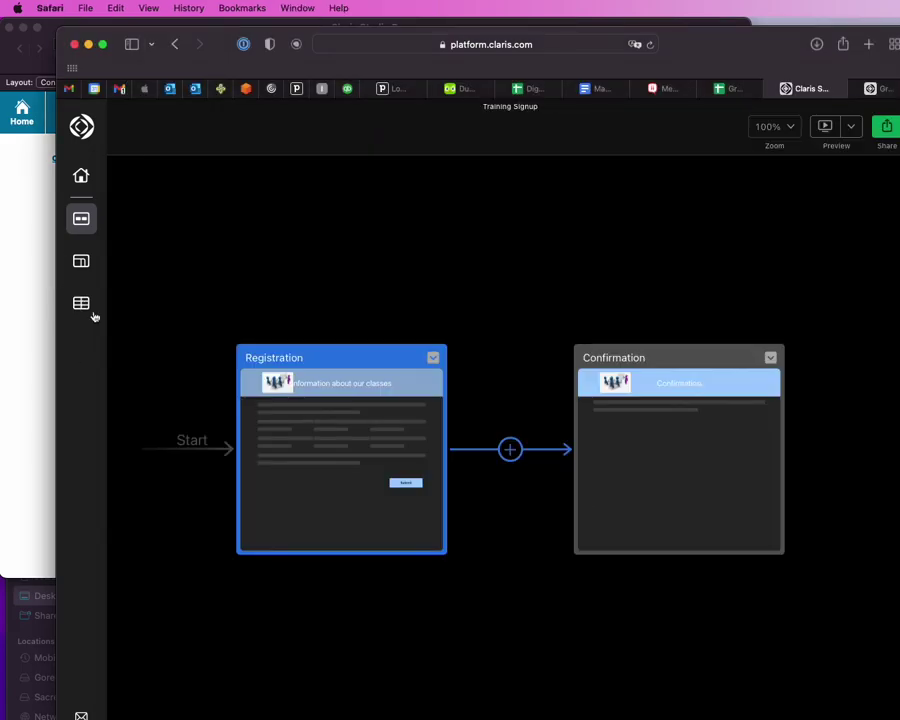
{"action": "left_click", "coordinate": [81, 302]}
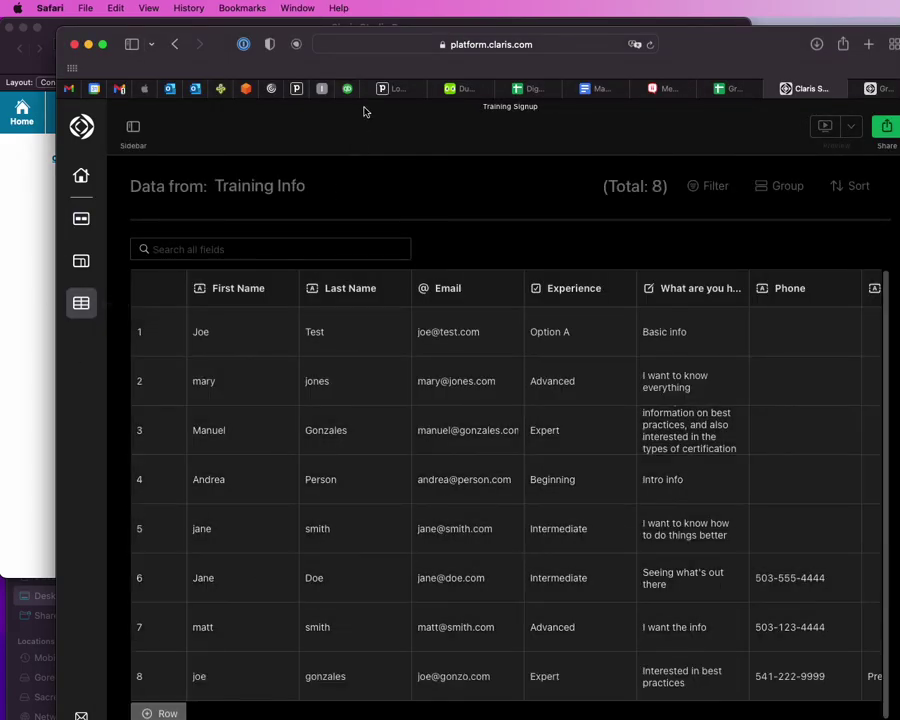
{"action": "left_click_drag", "start_coordinate": [230, 40], "coordinate": [824, 85]}
{"action": "left_click", "coordinate": [365, 28]}
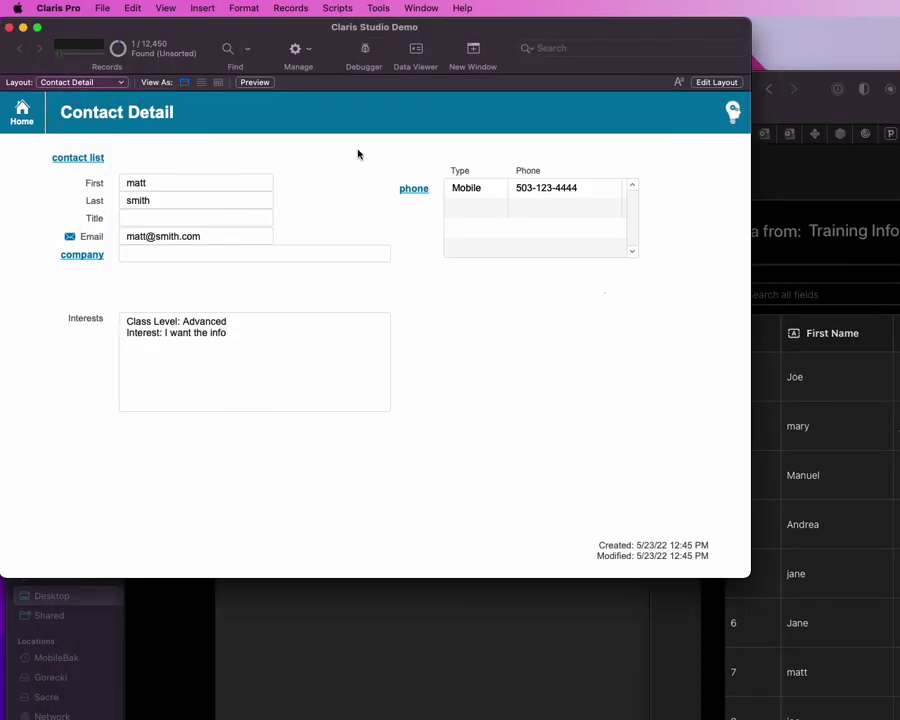
Step: Switch Claris Pro to the Training Info layout
{"action": "left_click", "coordinate": [22, 112]}
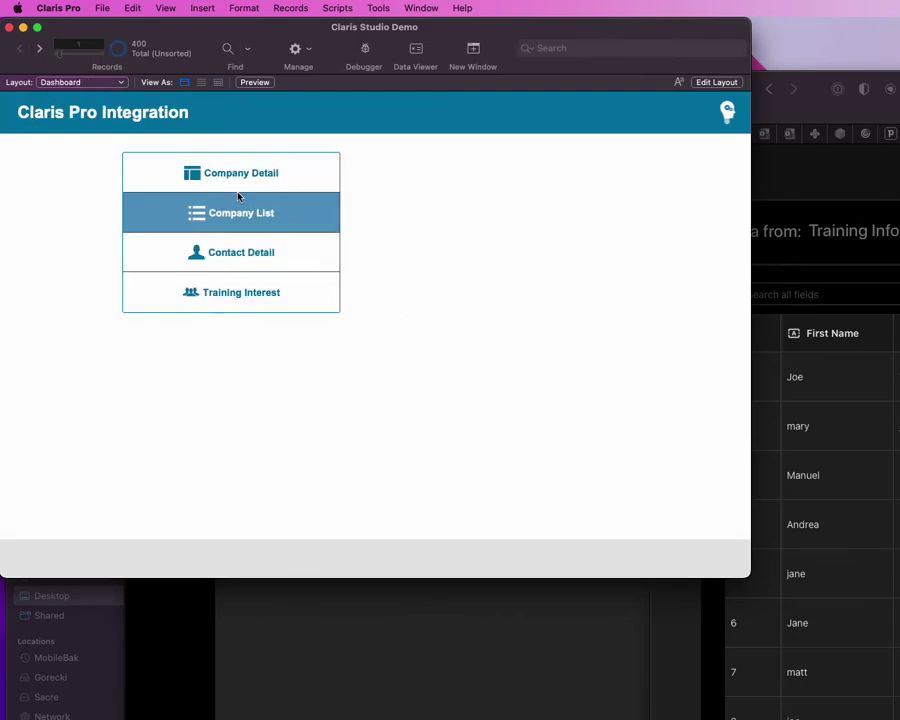
{"action": "left_click", "coordinate": [269, 255]}
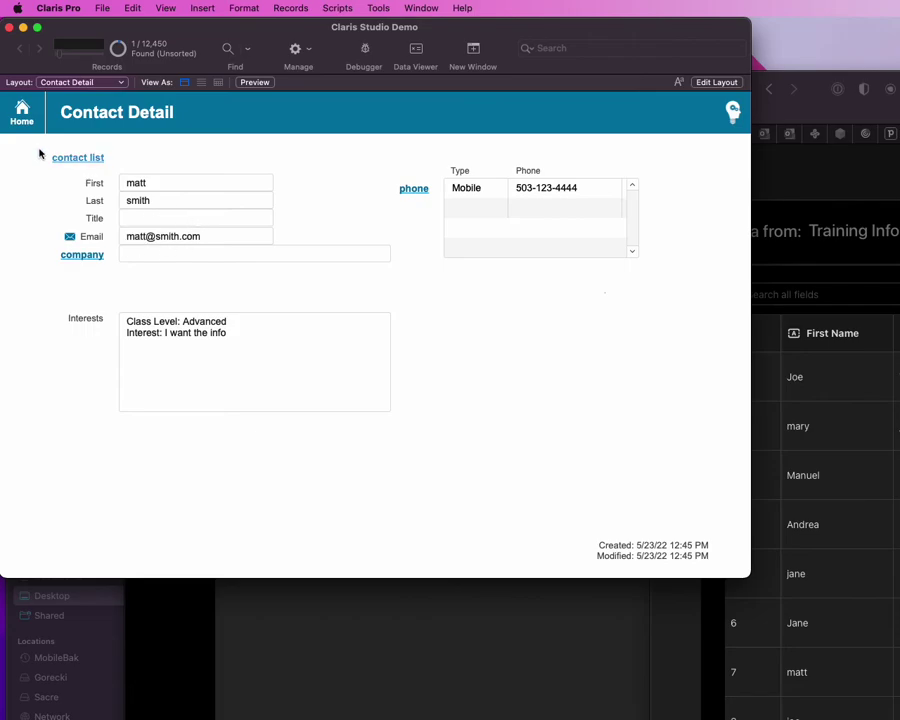
{"action": "left_click", "coordinate": [68, 83]}
{"action": "left_click", "coordinate": [68, 182]}
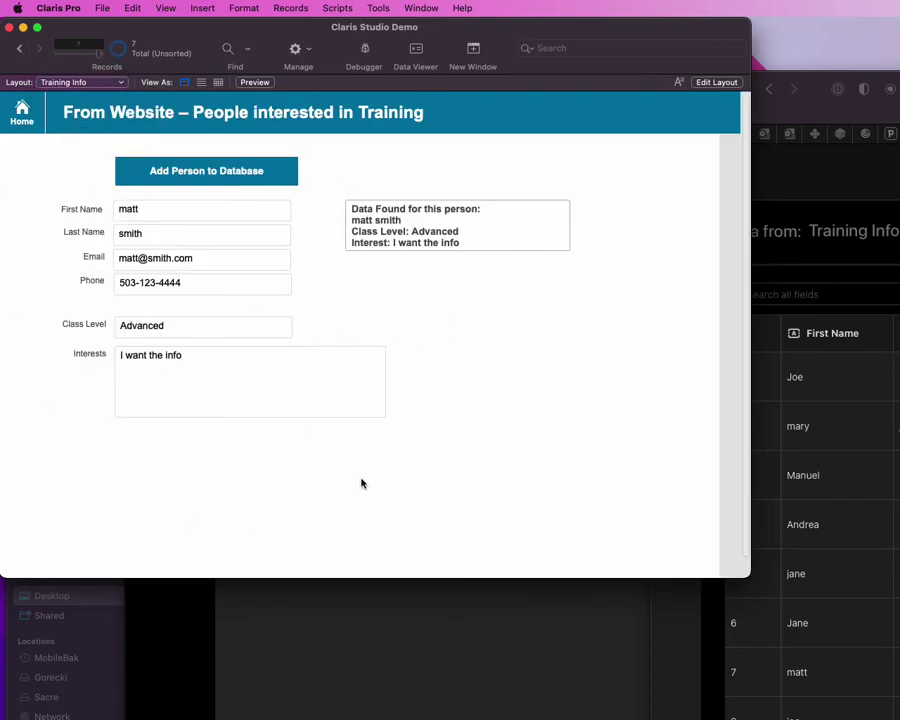
Step: Sync the Training Info shadow table in Manage Database to add the Title field
{"action": "key", "text": "super+shift+d"}
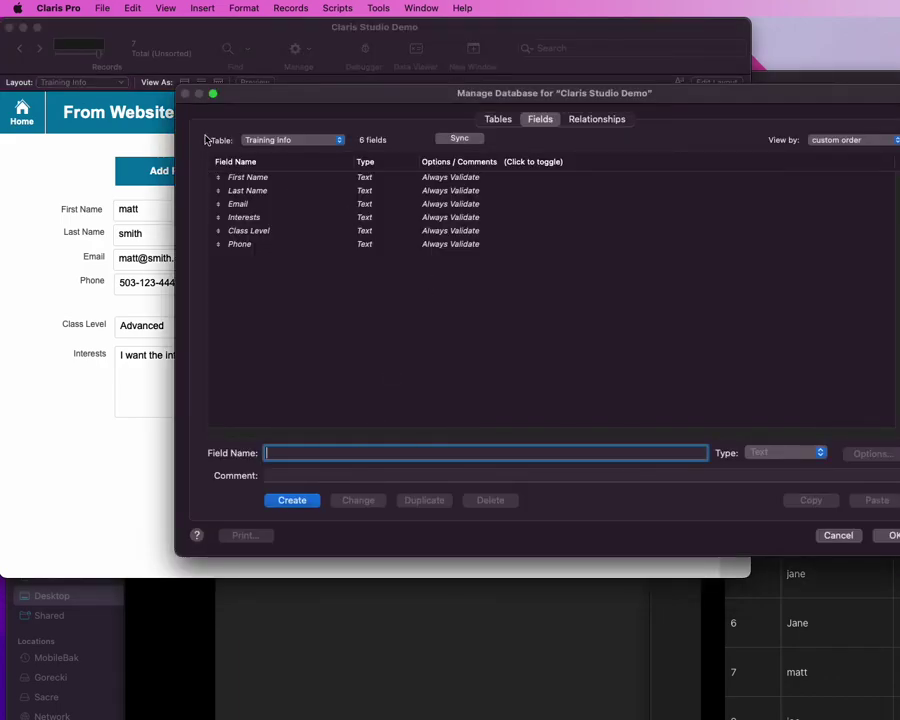
{"action": "left_click", "coordinate": [456, 138]}
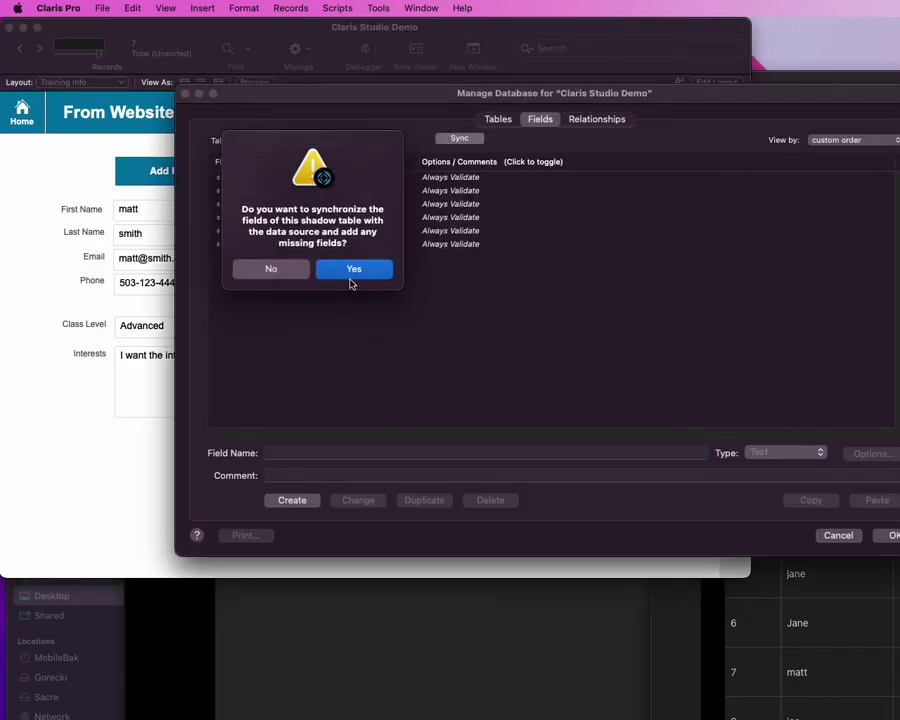
{"action": "left_click", "coordinate": [271, 266]}
{"action": "left_click", "coordinate": [275, 259]}
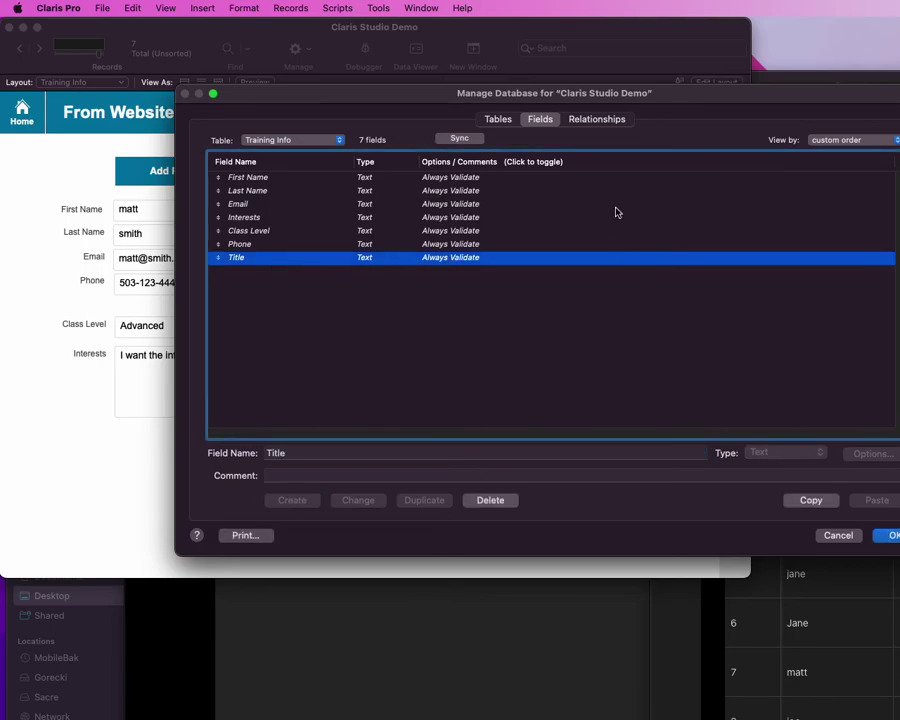
{"action": "left_click", "coordinate": [601, 119]}
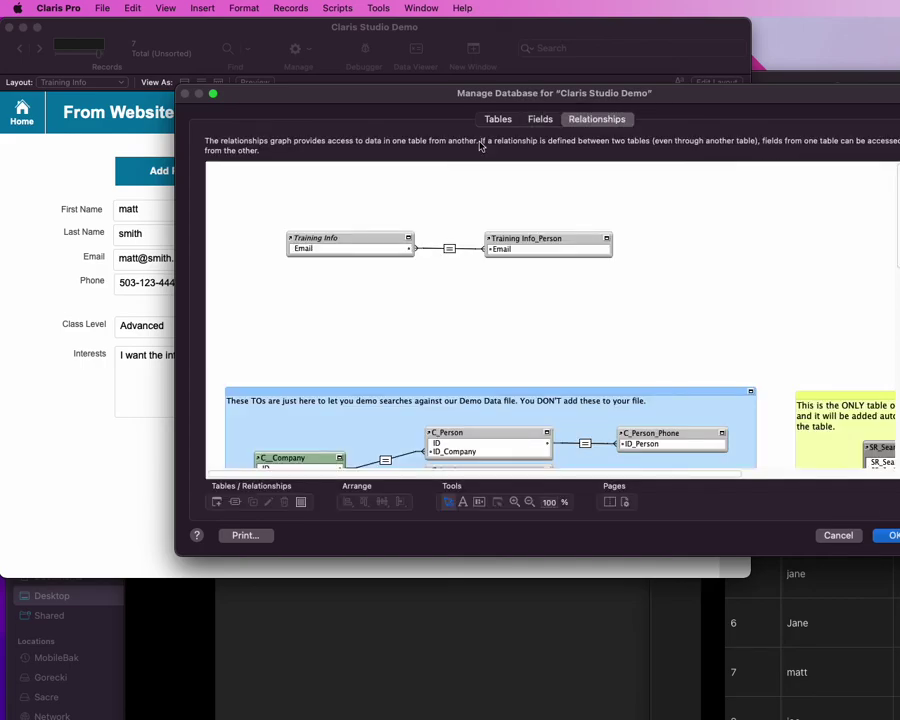
Step: Open the $json calculation in the Add person from Training script
{"action": "left_click", "coordinate": [891, 540]}
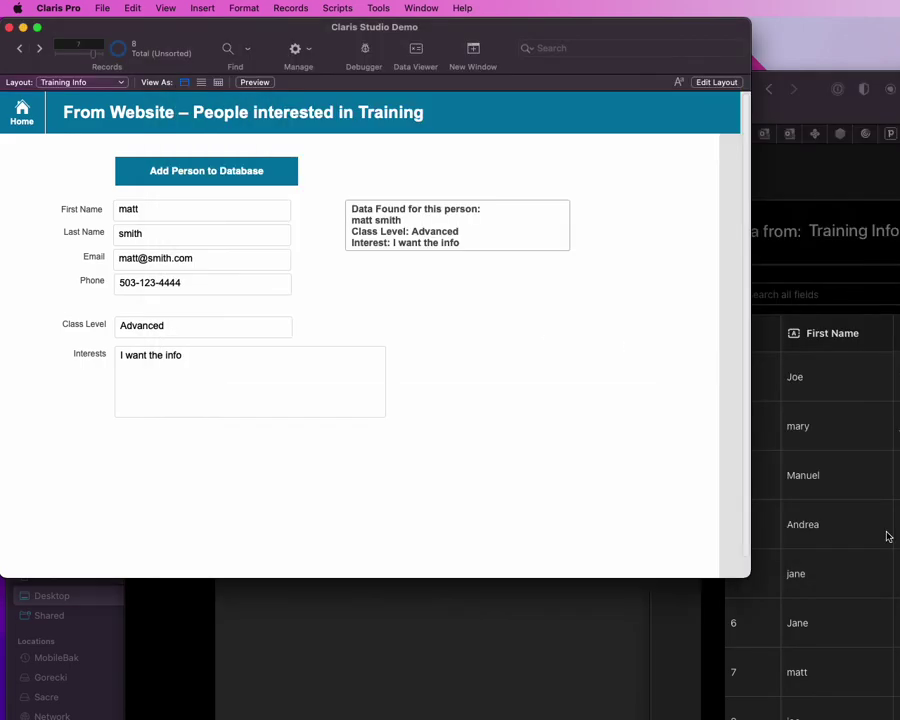
{"action": "key", "text": "super+shift+s"}
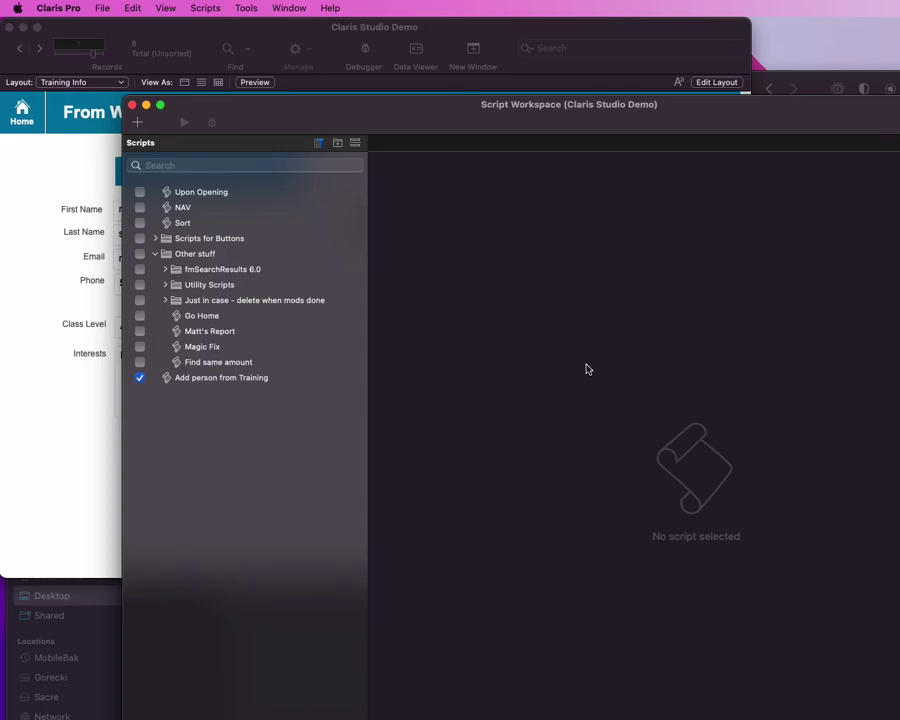
{"action": "left_click", "coordinate": [266, 379]}
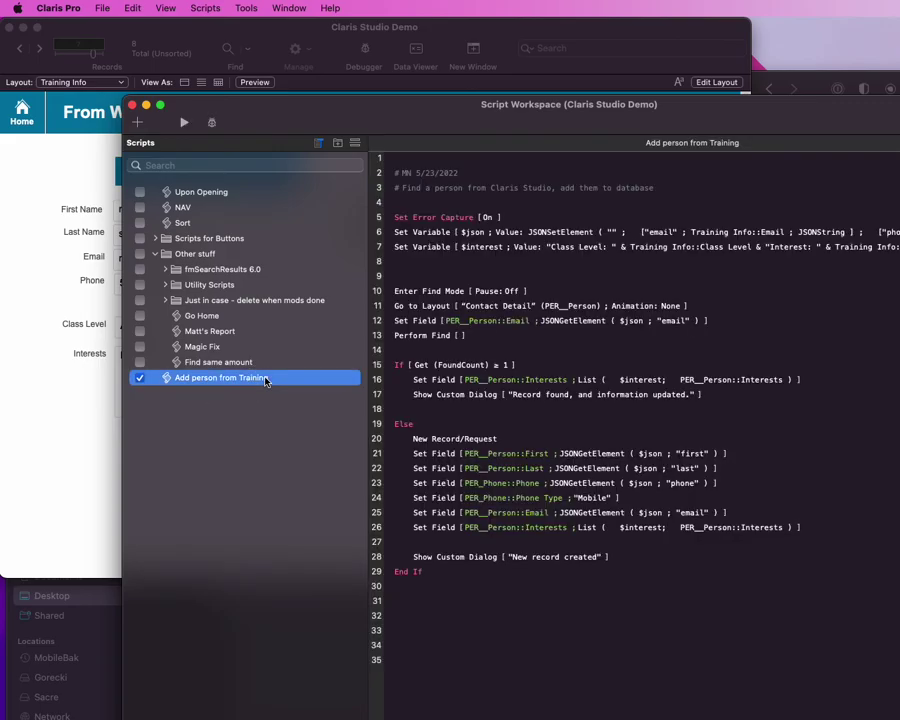
{"action": "double_click", "coordinate": [427, 248]}
{"action": "key", "text": "Escape"}
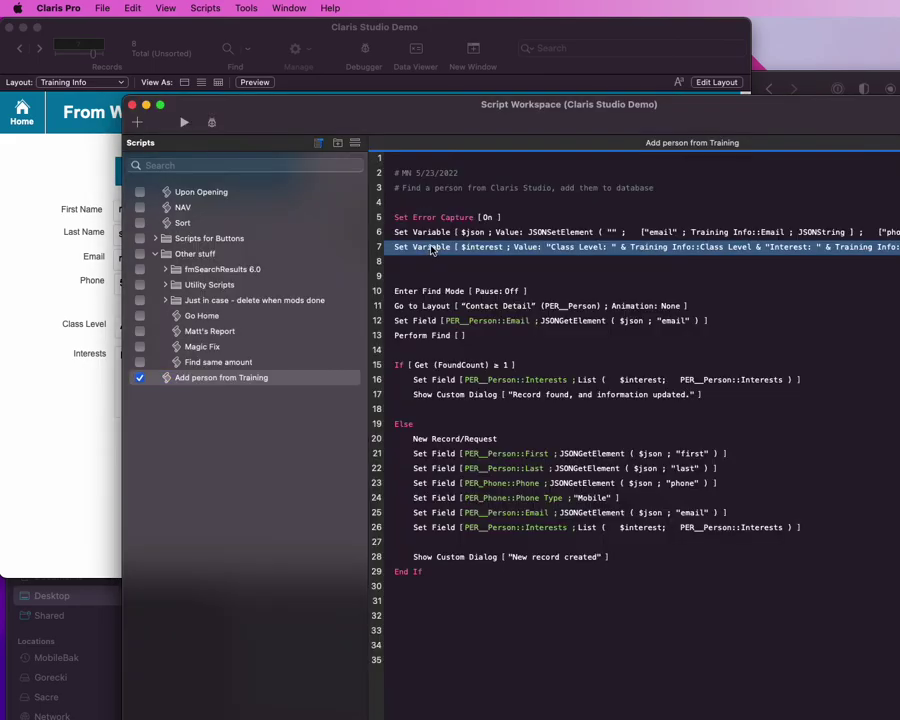
{"action": "double_click", "coordinate": [428, 232]}
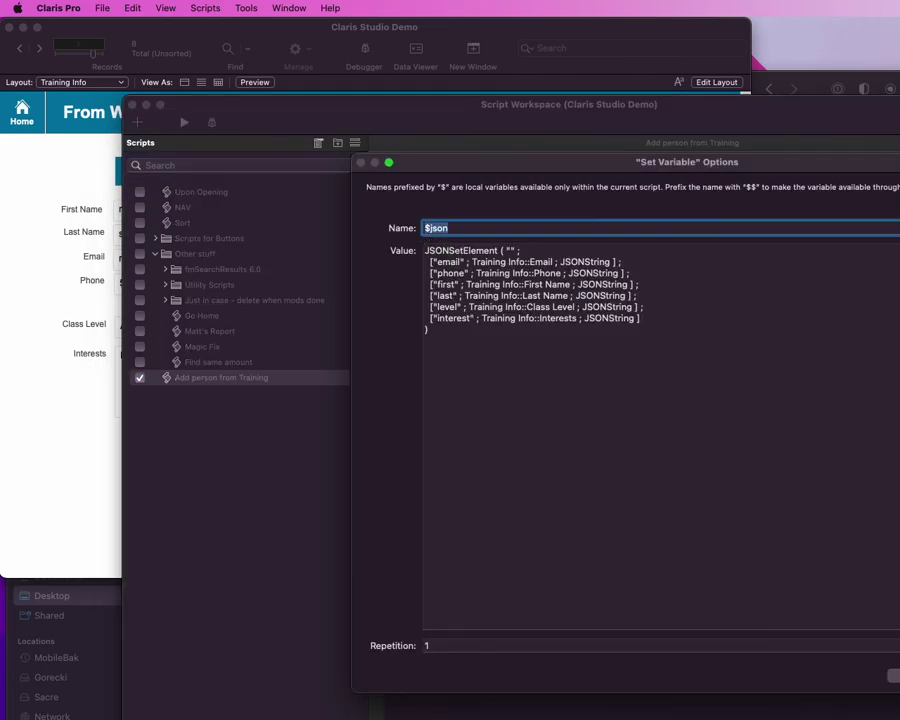
{"action": "left_click", "coordinate": [895, 251]}
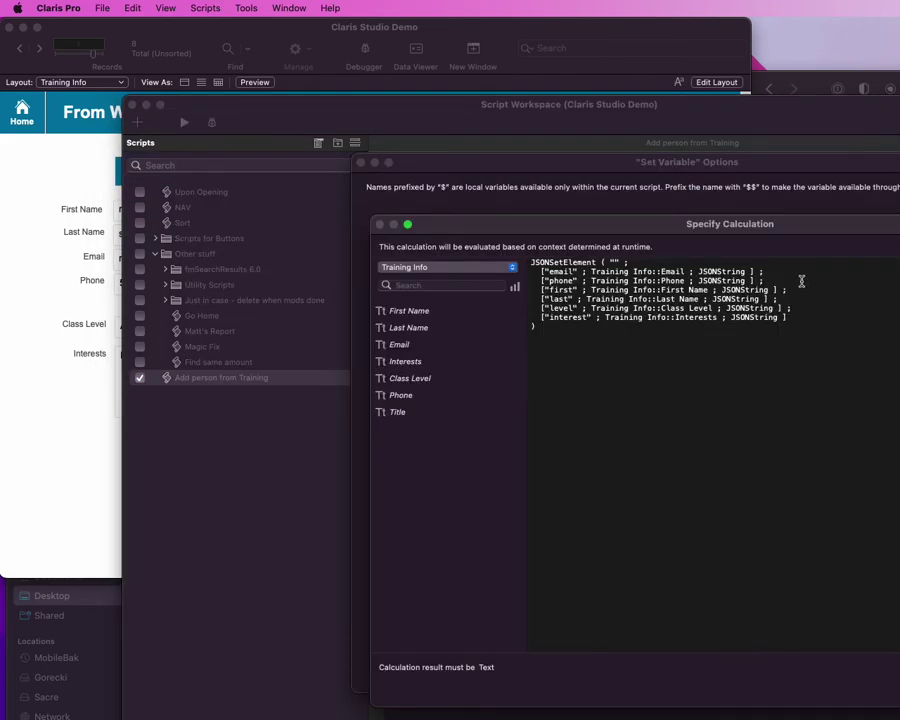
Step: Add a "title" pair referencing the Title field to $json's JSONSetElement
{"action": "left_click_drag", "start_coordinate": [802, 299], "coordinate": [473, 304]}
{"action": "key", "text": "super+c"}
{"action": "key", "text": "Right"}
{"action": "key", "text": "super+v"}
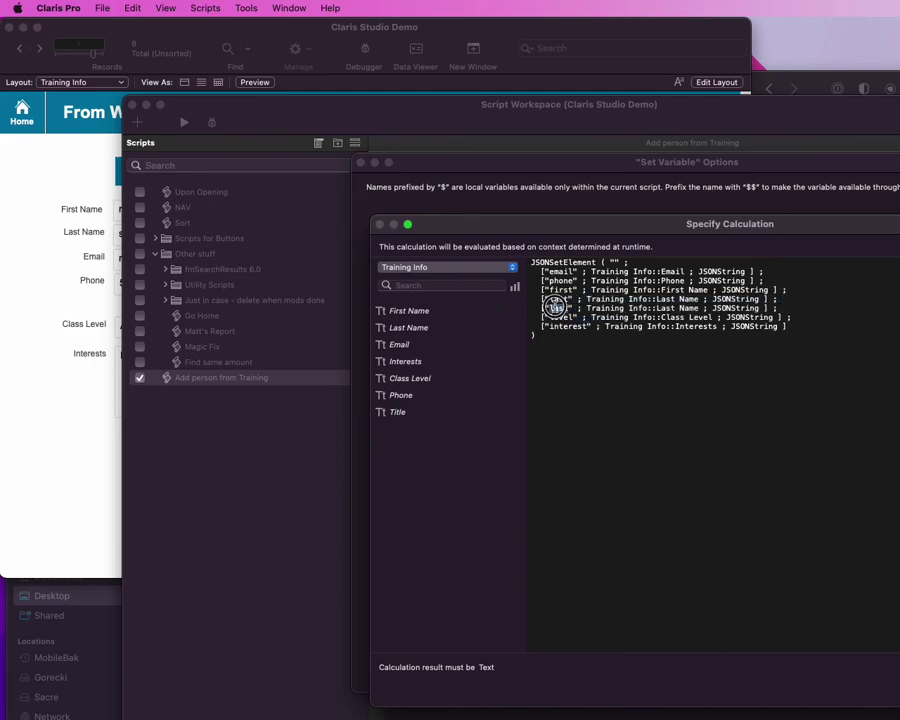
{"action": "double_click", "coordinate": [552, 308]}
{"action": "type", "text": "title"}
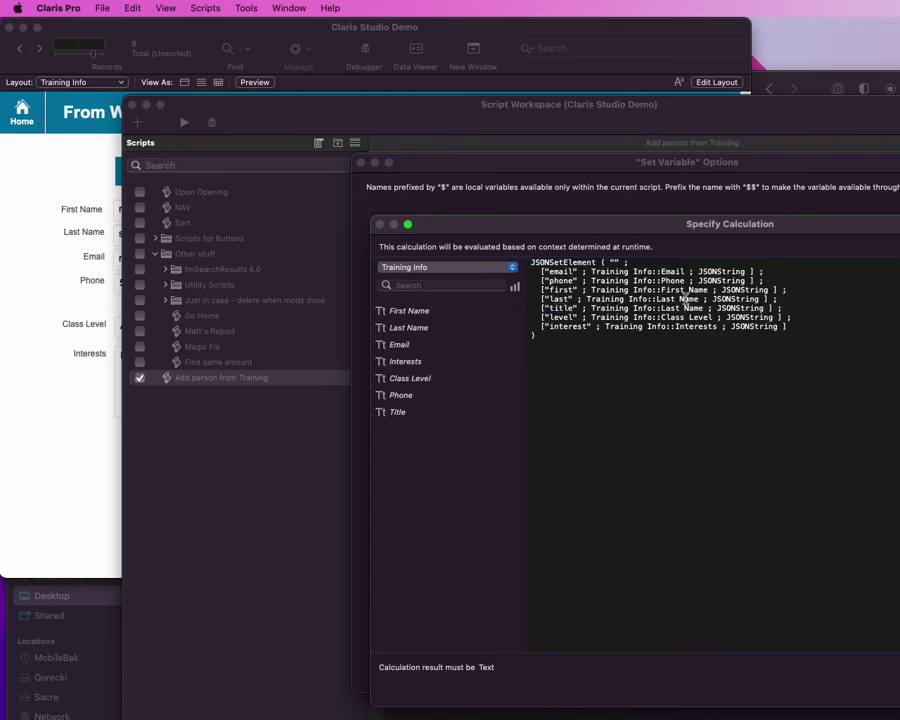
{"action": "double_click", "coordinate": [716, 308]}
{"action": "key", "text": "BackSpace"}
{"action": "key", "text": "BackSpace"}
{"action": "key", "text": "BackSpace"}
{"action": "key", "text": "BackSpace"}
{"action": "key", "text": "BackSpace"}
{"action": "key", "text": "BackSpace"}
{"action": "type", "text": "Title"}
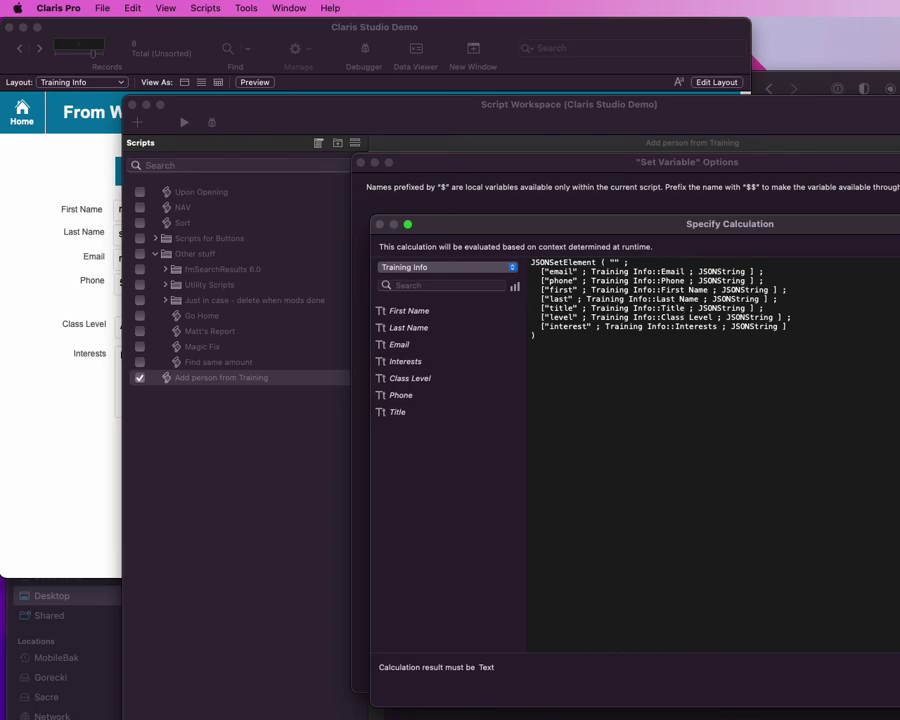
{"action": "key", "text": "Return"}
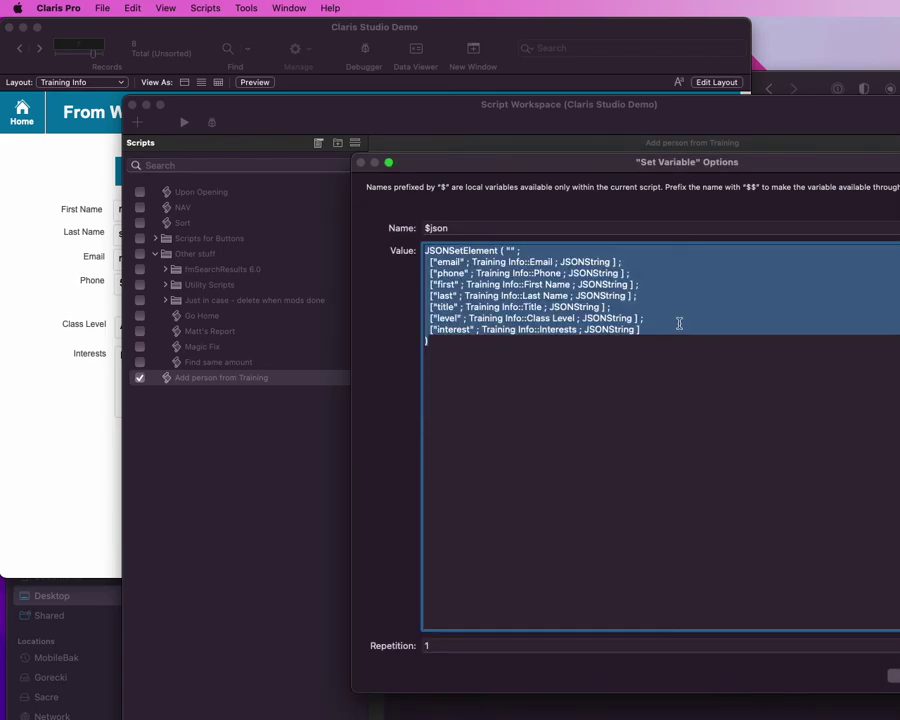
{"action": "key", "text": "Return"}
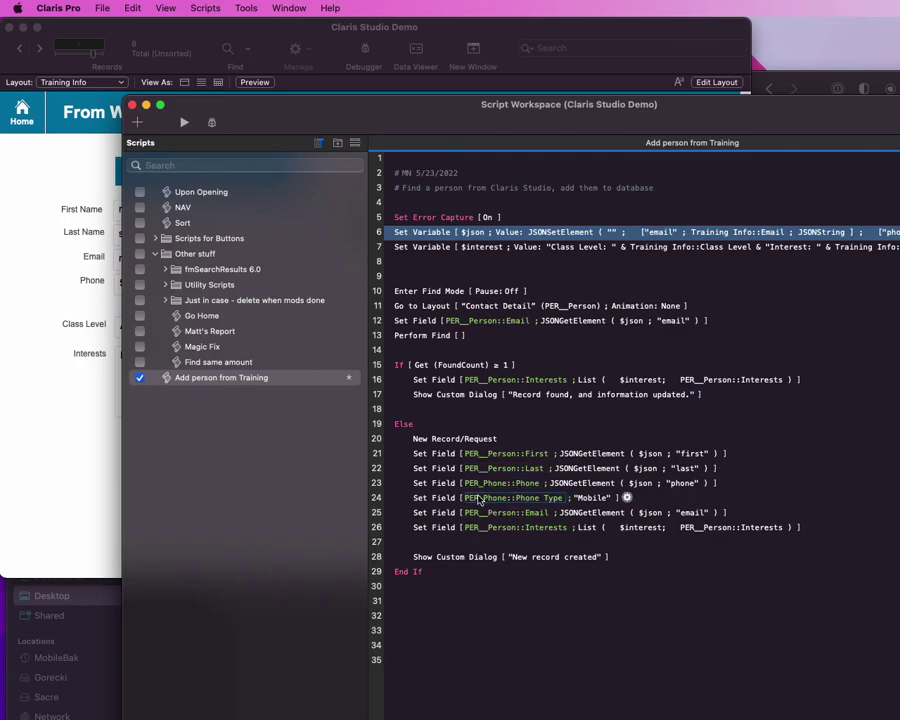
Step: Duplicate the last-name Set Field step, targeting PER__Person::Title with the "title" element
{"action": "left_click", "coordinate": [457, 472]}
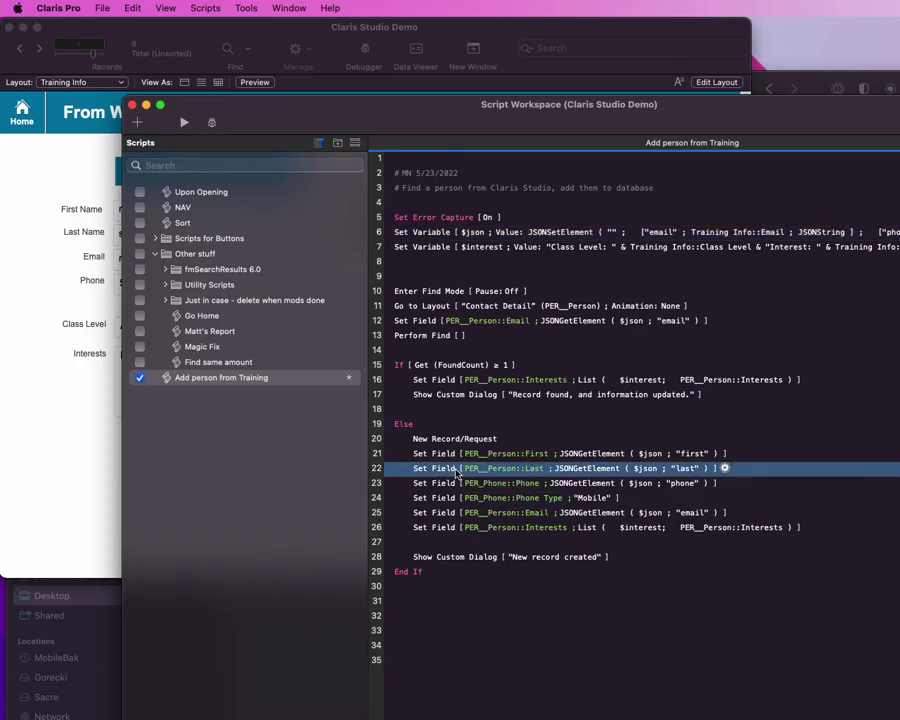
{"action": "key", "text": "super+d"}
{"action": "left_click", "coordinate": [510, 484]}
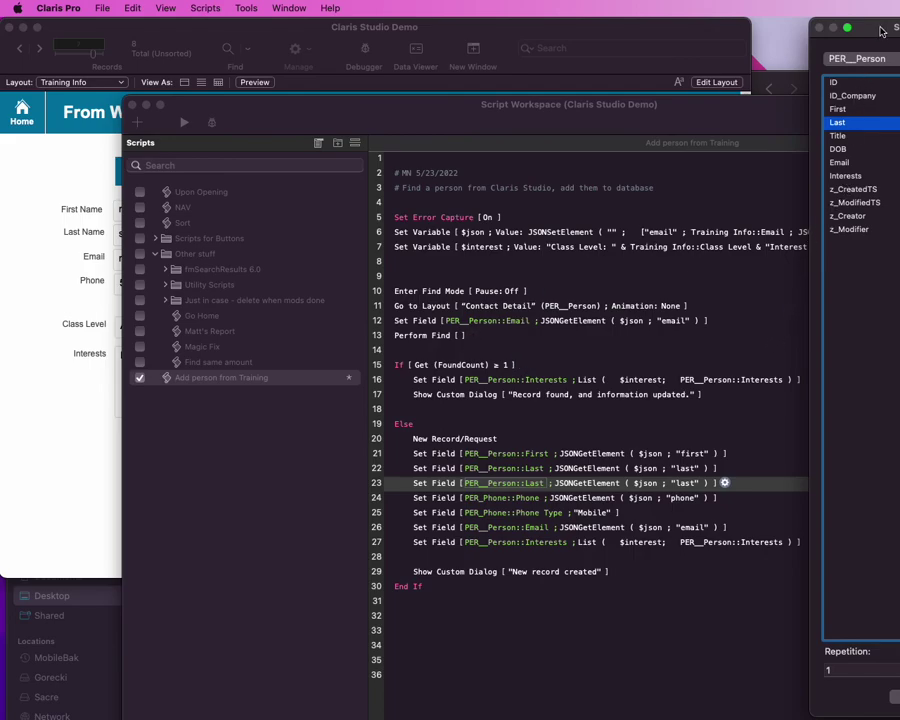
{"action": "left_click_drag", "start_coordinate": [881, 29], "coordinate": [731, 52]}
{"action": "double_click", "coordinate": [746, 164]}
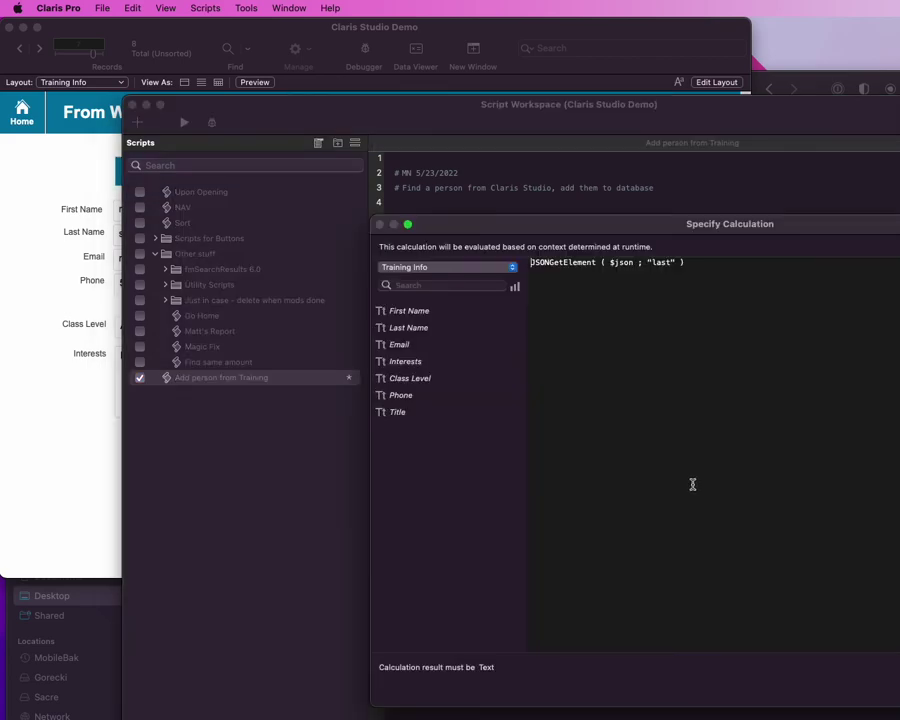
{"action": "left_click", "coordinate": [688, 483]}
{"action": "double_click", "coordinate": [662, 261]}
{"action": "type", "text": "title"}
{"action": "key", "text": "Return"}
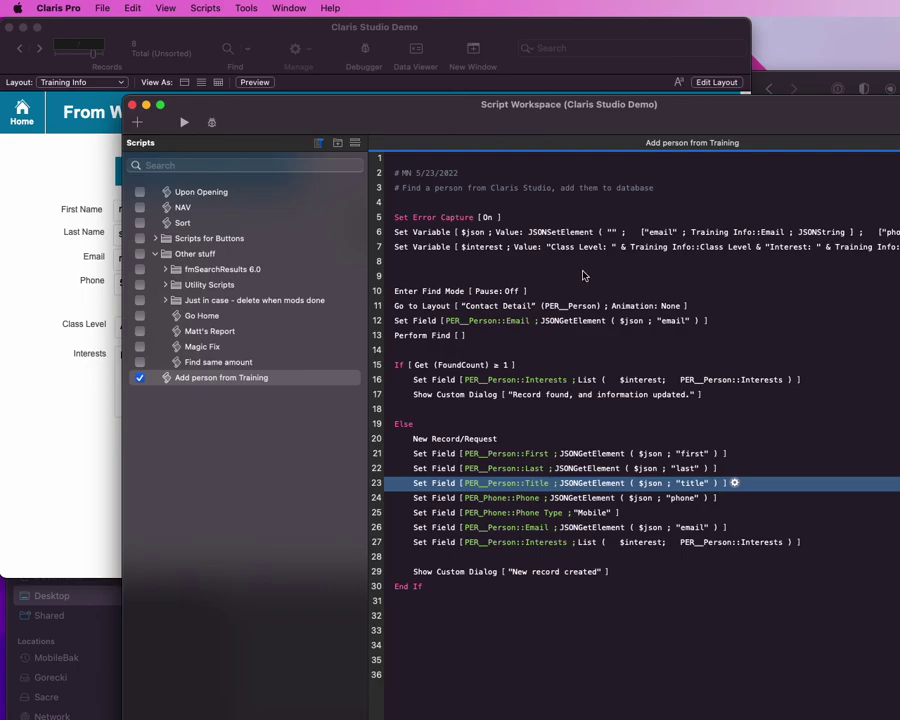
{"action": "left_click_drag", "start_coordinate": [582, 106], "coordinate": [602, 102]}
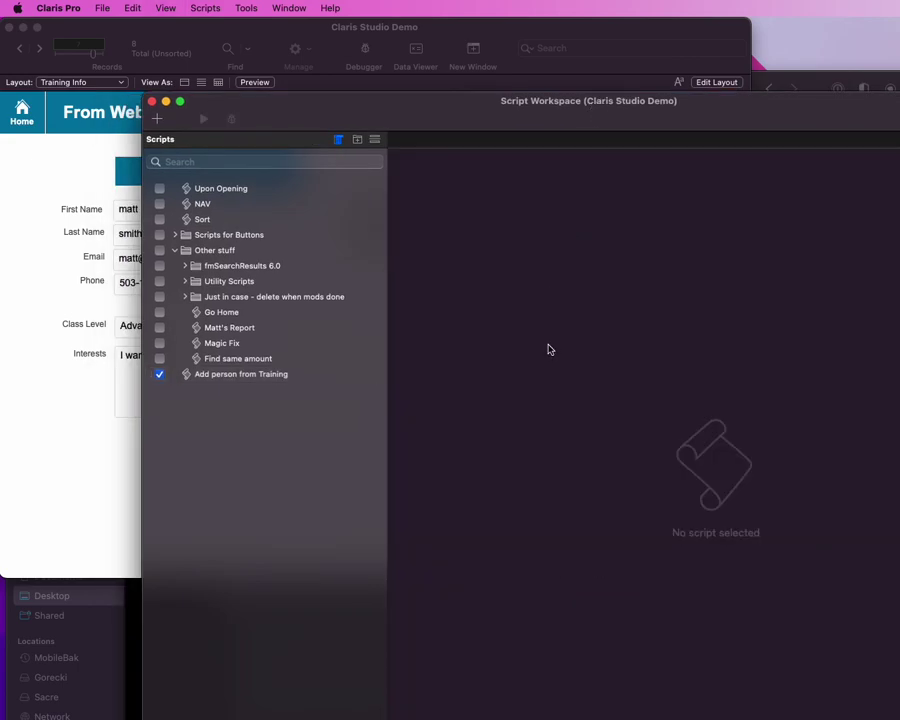
Step: In Layout mode, shift Class Level and Interests down to make room under Phone
{"action": "key", "text": "super+w"}
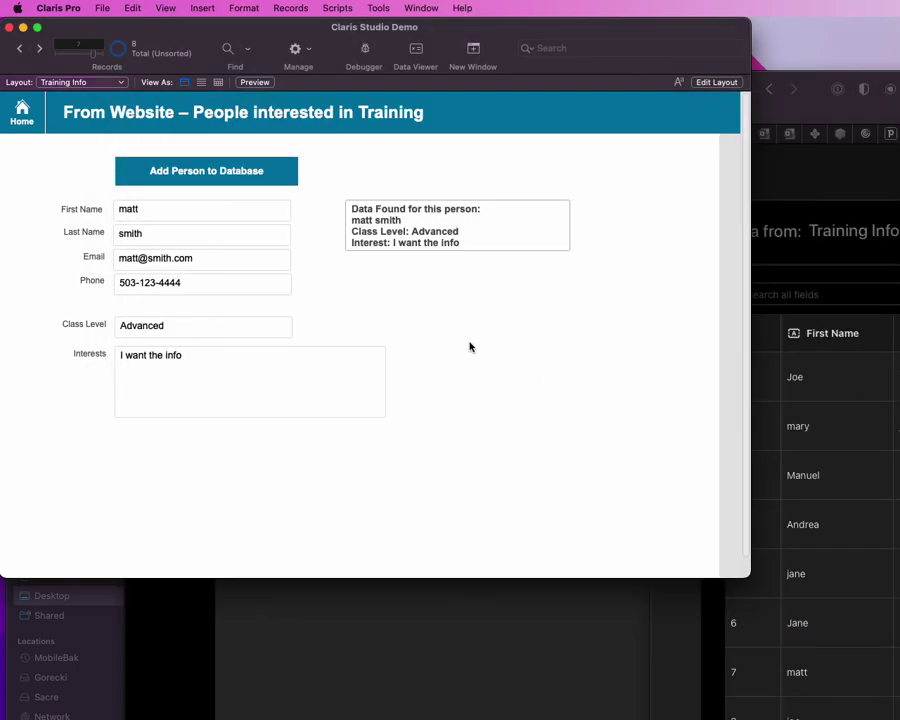
{"action": "key", "text": "ctrl+Down"}
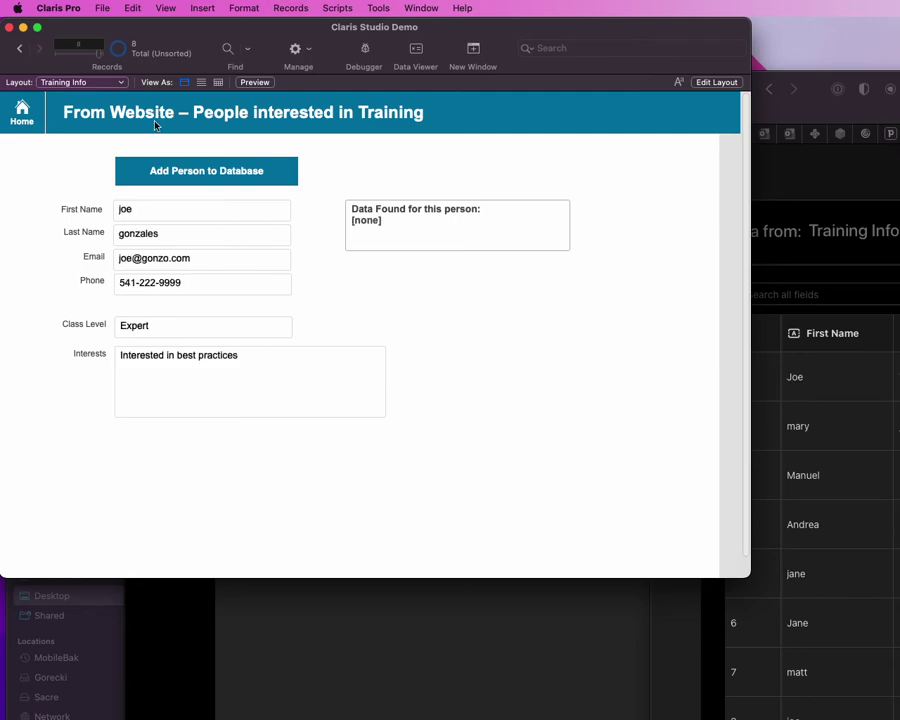
{"action": "key", "text": "ctrl+l"}
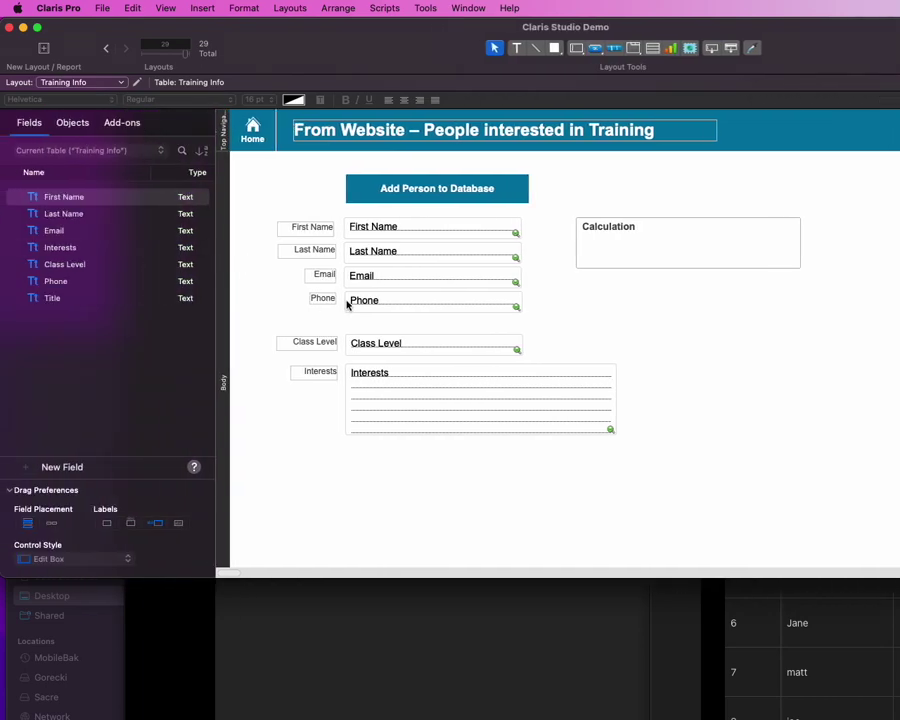
{"action": "left_click_drag", "start_coordinate": [663, 333], "coordinate": [261, 392]}
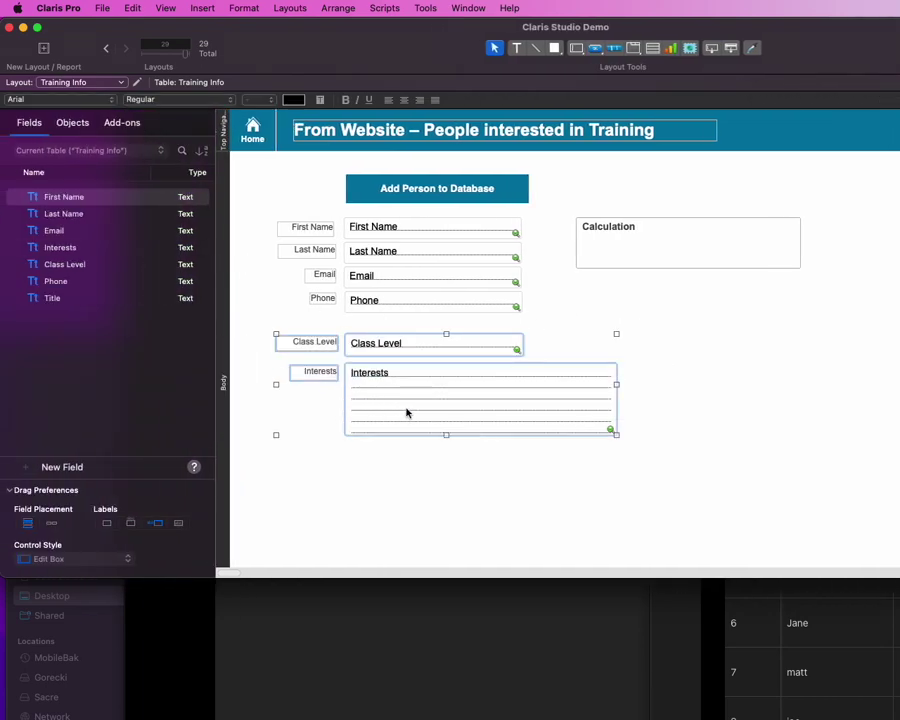
{"action": "left_click_drag", "start_coordinate": [386, 346], "coordinate": [386, 364]}
Step: Copy the Phone field and label below, setting them to the Title field and 'Title' label
{"action": "left_click", "coordinate": [371, 301]}
{"action": "left_click_drag", "start_coordinate": [371, 301], "coordinate": [374, 335]}
{"action": "double_click", "coordinate": [374, 330]}
{"action": "left_click_drag", "start_coordinate": [681, 106], "coordinate": [611, 120]}
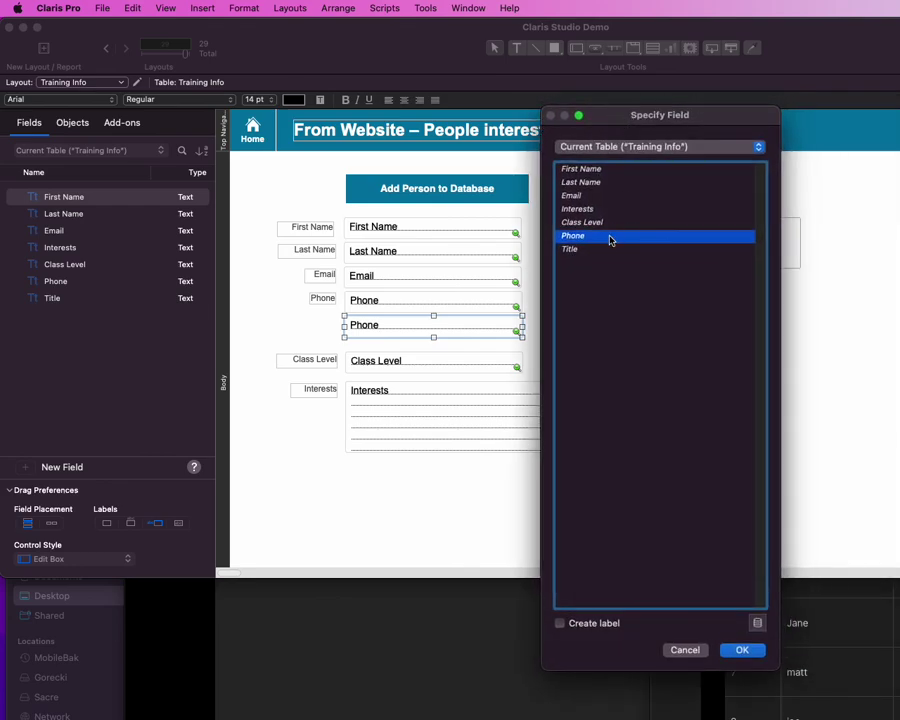
{"action": "left_click", "coordinate": [601, 250]}
{"action": "key", "text": "Return"}
{"action": "left_click_drag", "start_coordinate": [316, 299], "coordinate": [305, 330]}
{"action": "double_click", "coordinate": [308, 329]}
{"action": "type", "text": "Title"}
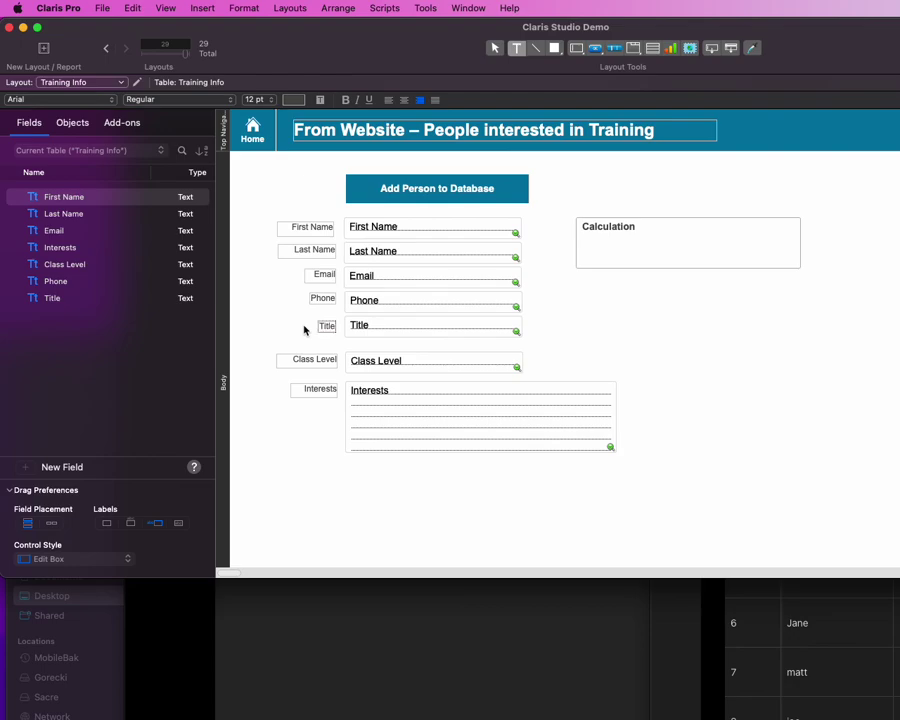
{"action": "key", "text": "super+b"}
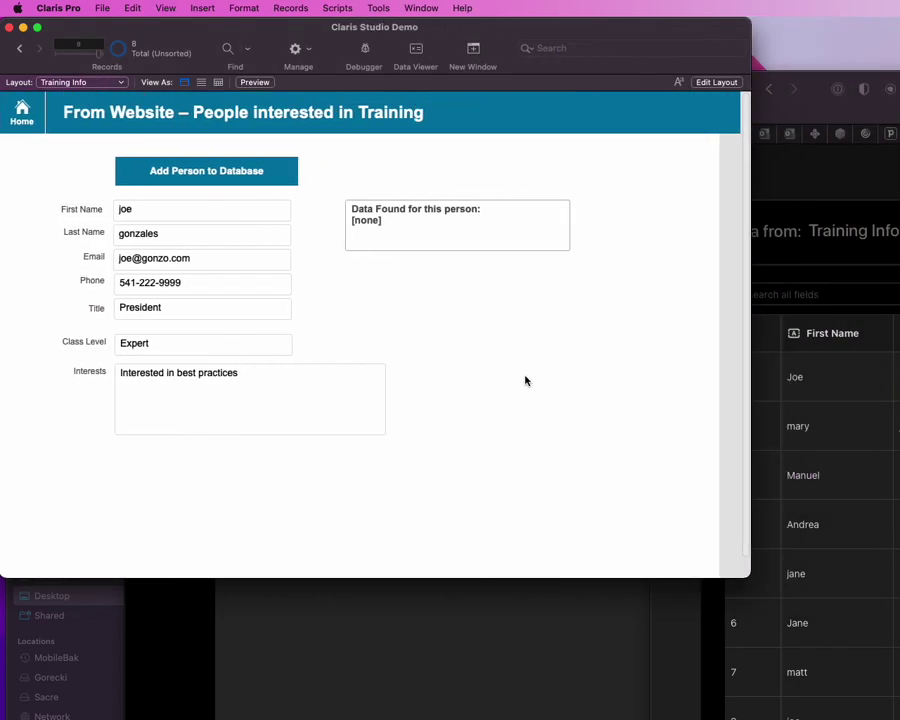
Step: Add the President signup as a new contact with Add Person to Database
{"action": "left_click", "coordinate": [261, 317]}
{"action": "left_click", "coordinate": [450, 326]}
{"action": "left_click", "coordinate": [255, 173]}
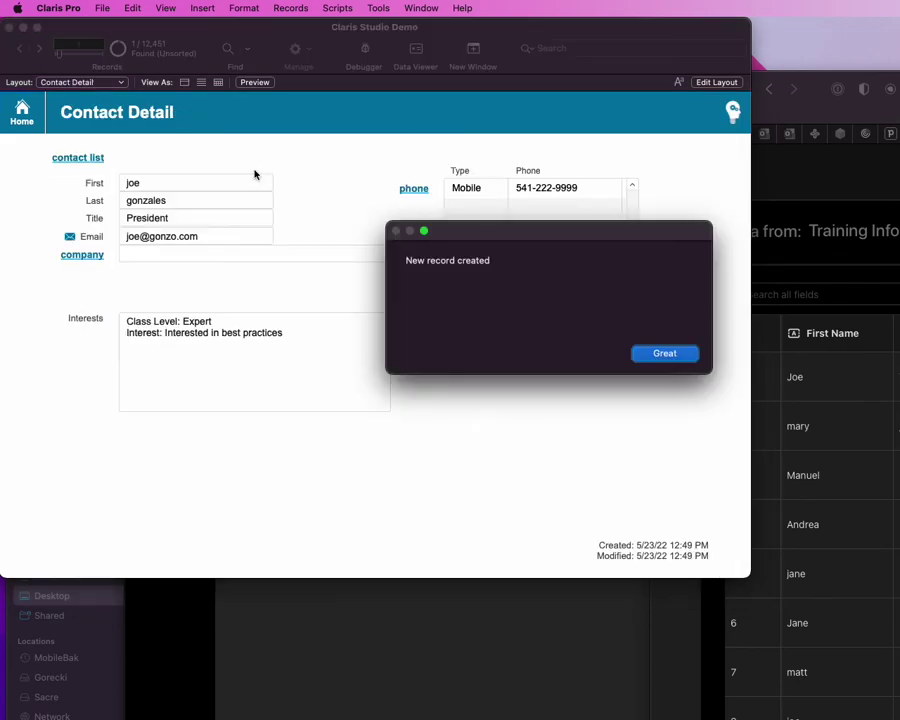
{"action": "key", "text": "Return"}
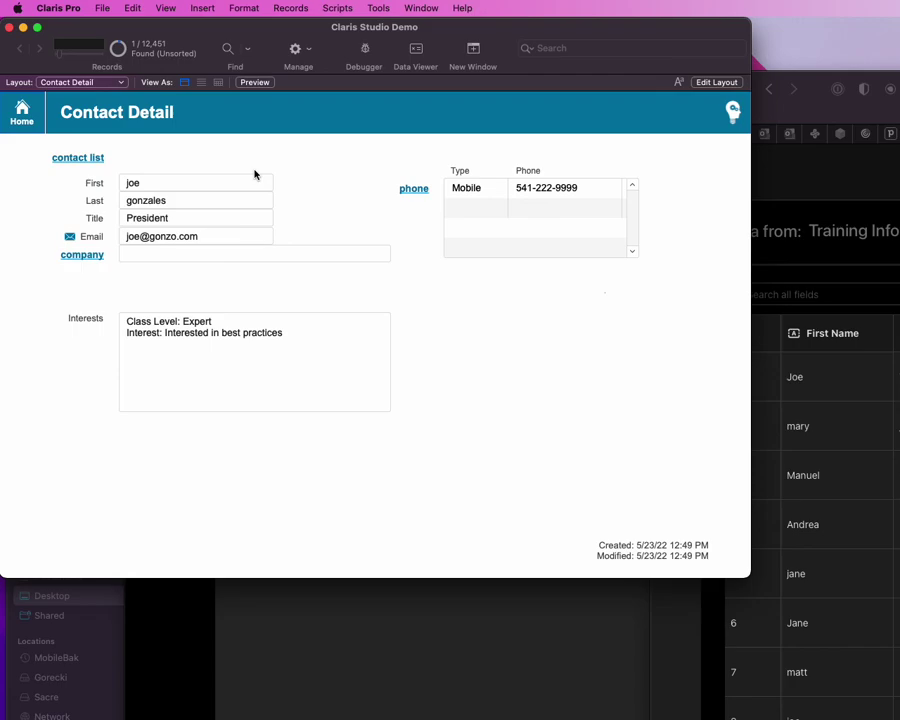